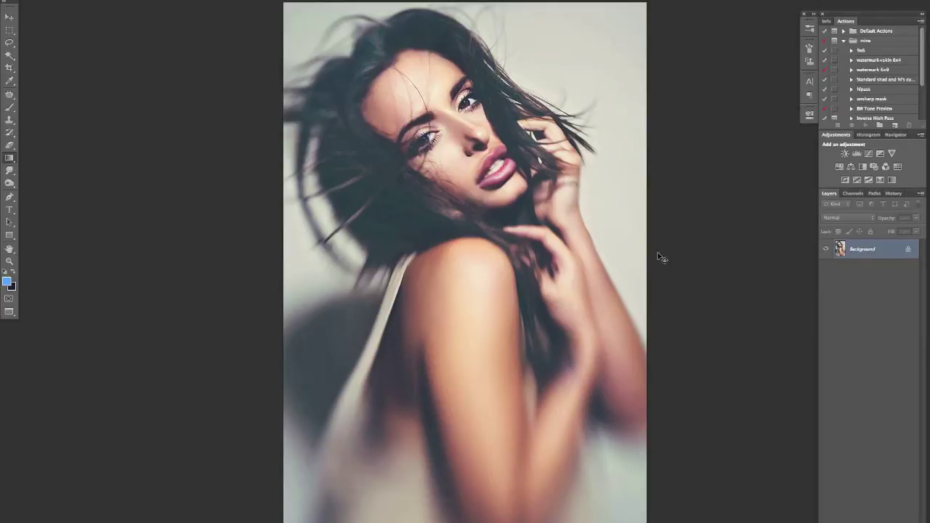
Try Shadows/Highlights with Shadows Amount 23%, Highlights Amount 15% and Highlights Tonal Width 18%, and cancel the adjustment
key(ctrl+minus)
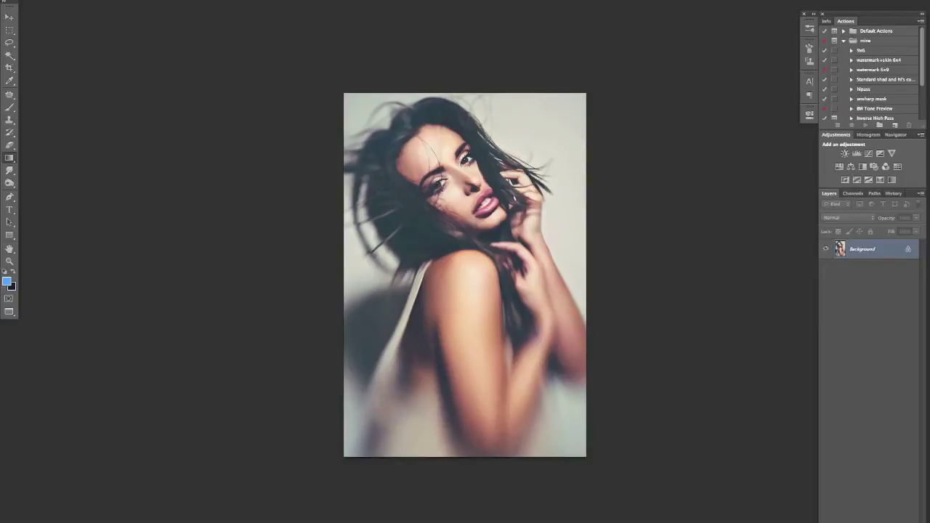
click(129, 0)
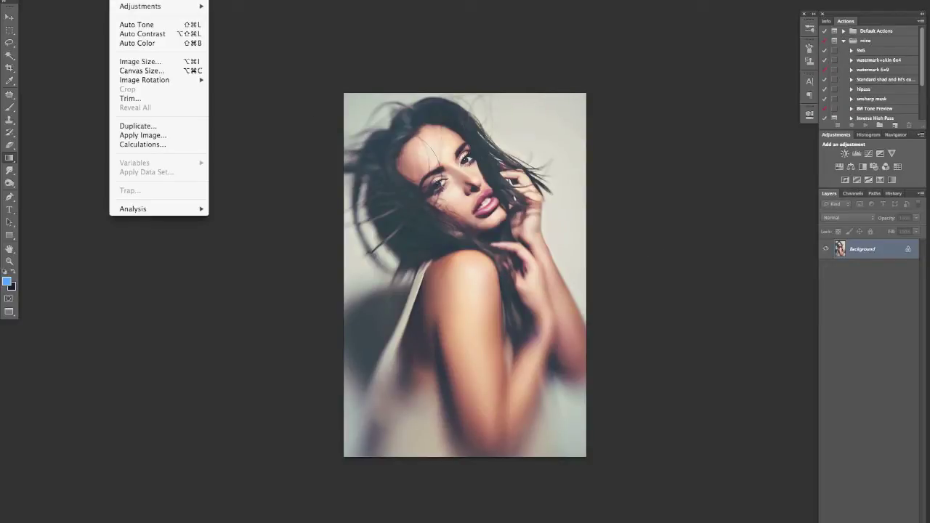
mouse_move(151, 8)
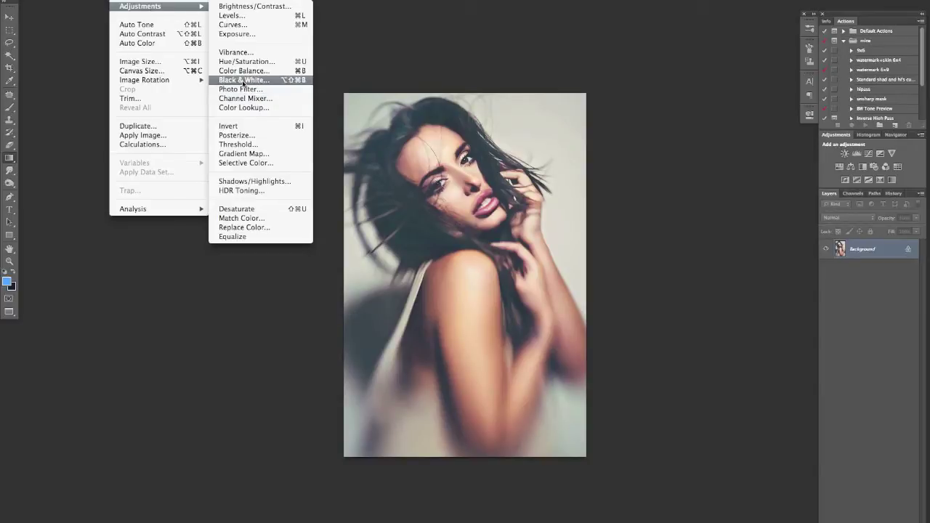
click(266, 182)
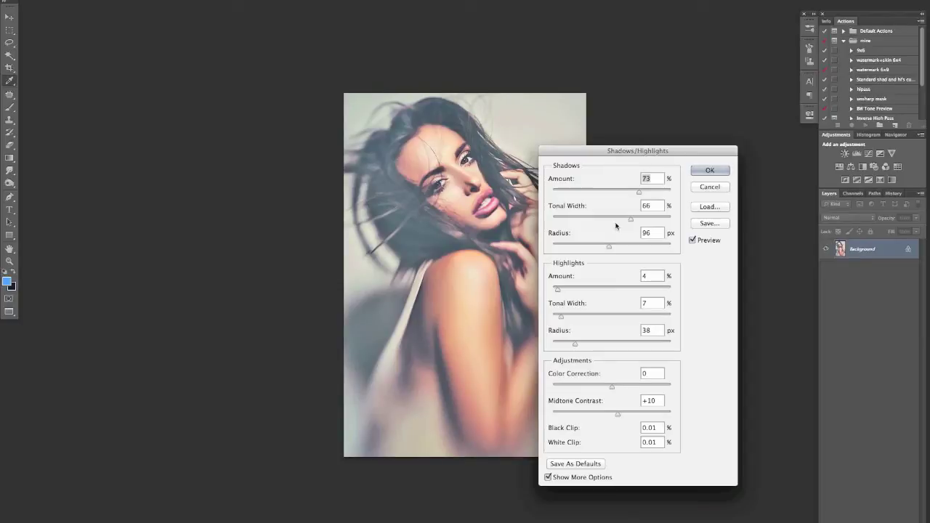
drag(640, 194, 580, 190)
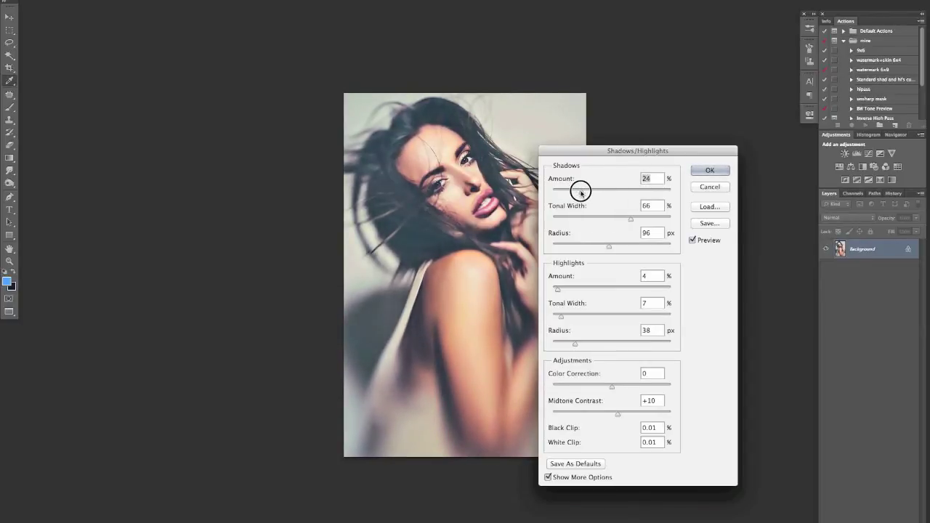
click(570, 290)
click(572, 317)
mouse_move(572, 317)
mouse_down()
mouse_move(583, 311)
mouse_move(562, 309)
mouse_move(573, 310)
mouse_up()
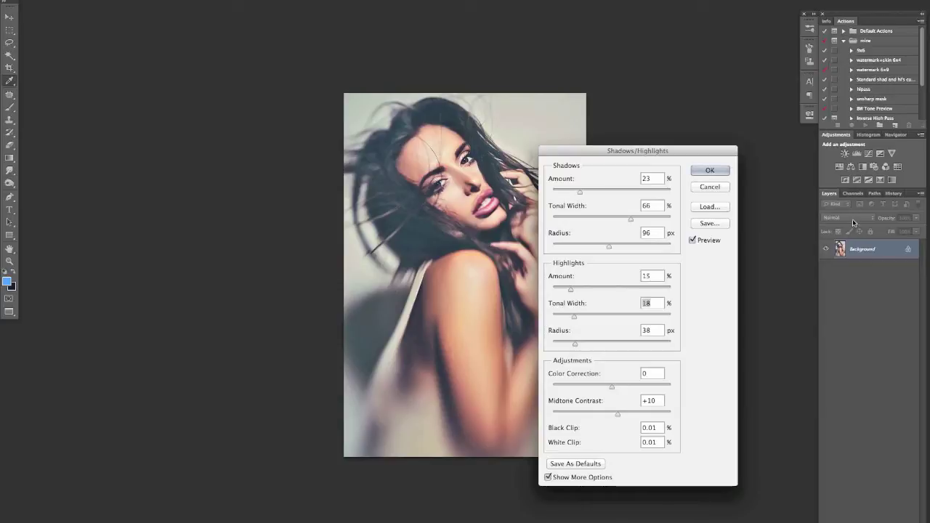
click(710, 187)
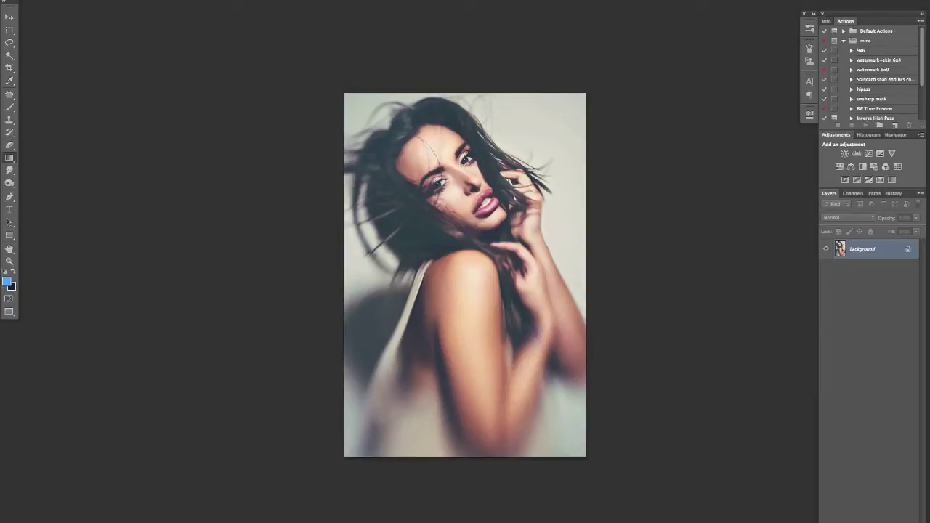
Add a Curves adjustment layer and use Apply Image on its mask with the inverted merged RGB image, Multiply blending, 100% opacity
click(866, 522)
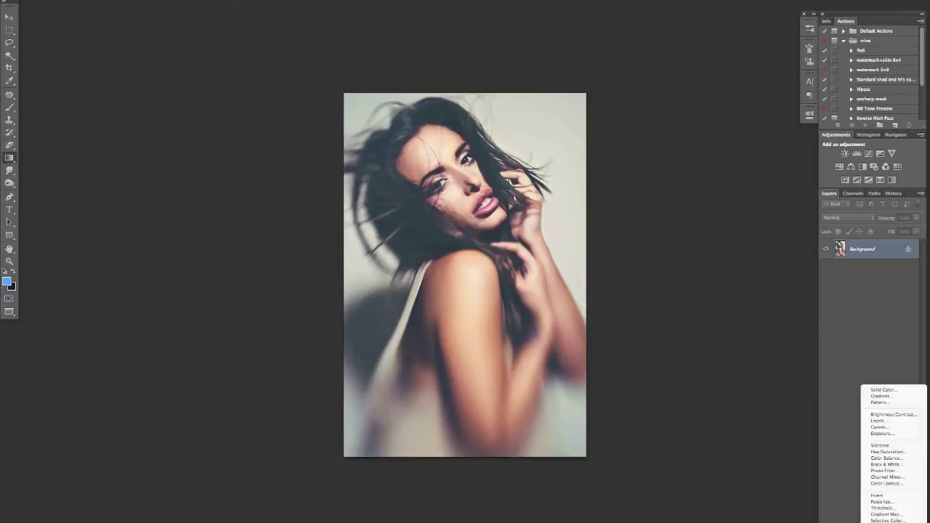
click(885, 430)
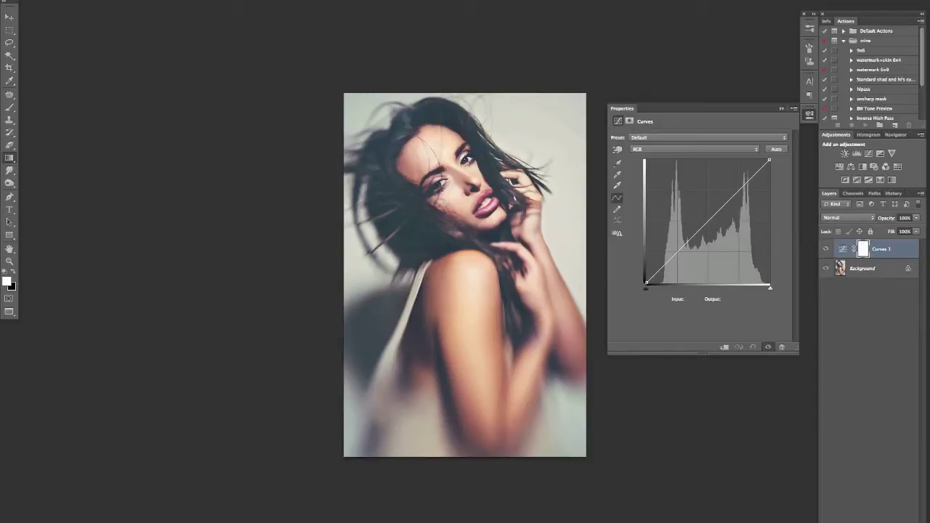
click(127, 0)
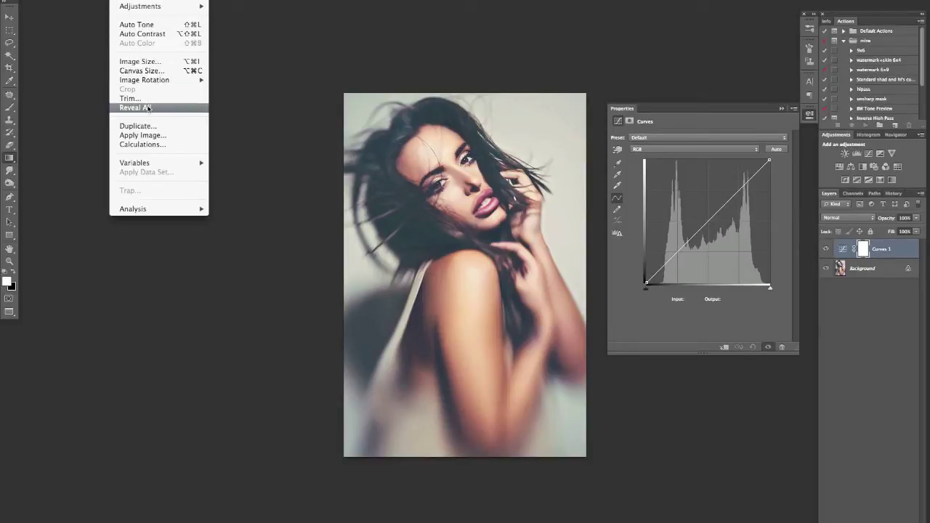
click(142, 136)
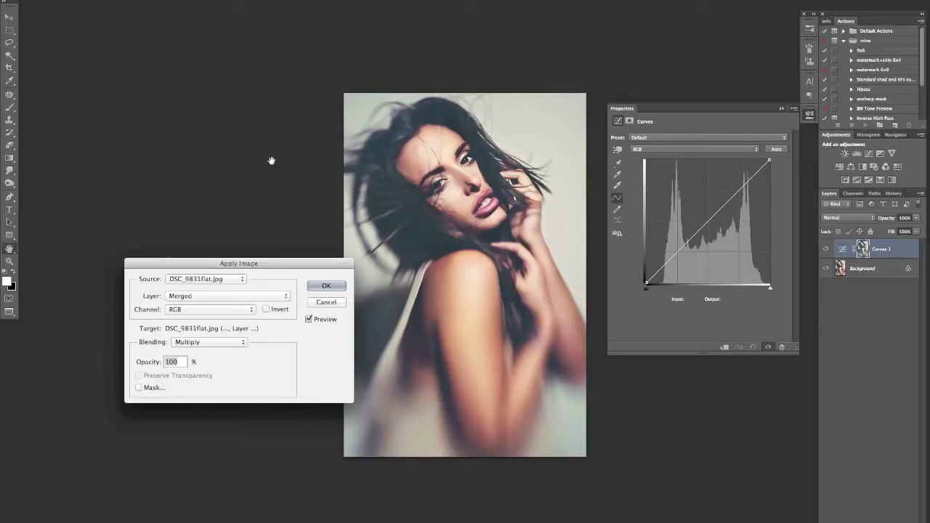
drag(278, 264, 294, 104)
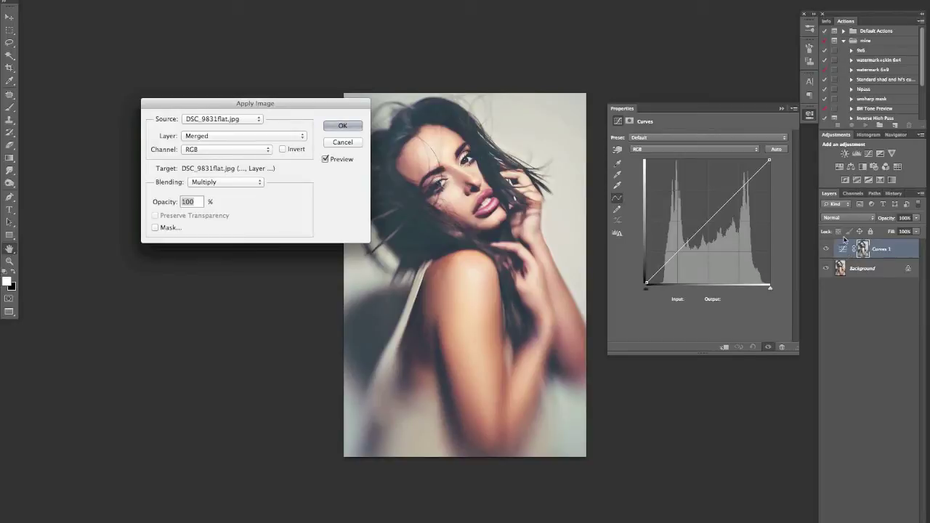
click(220, 137)
click(224, 136)
click(283, 149)
click(343, 126)
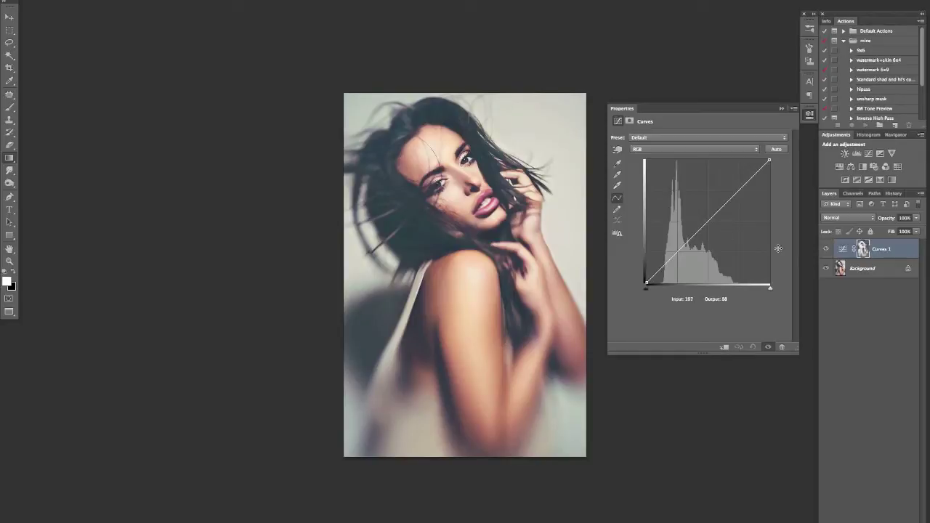
Check the Curves 1 layer mask on its own and raise the RGB curve's midpoint to input 124, output 145
alt+click(862, 249)
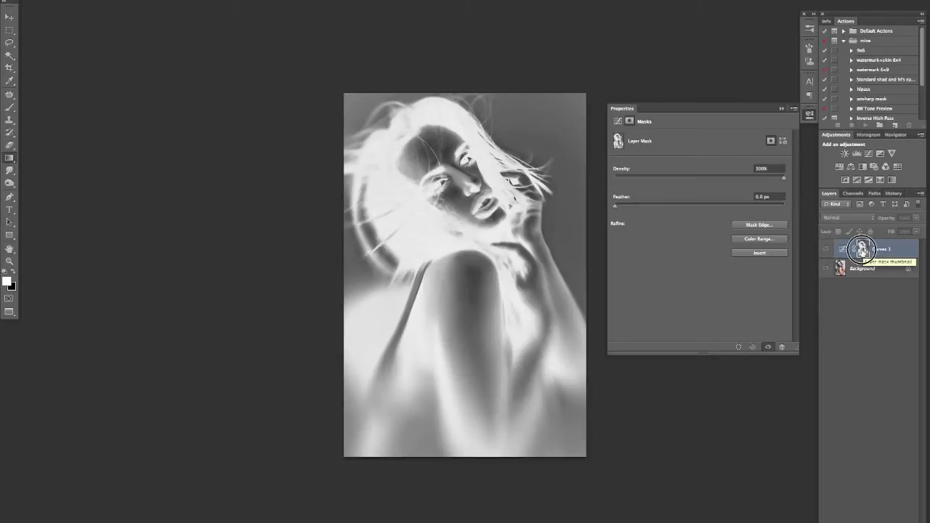
alt+click(862, 250)
alt+click(863, 249)
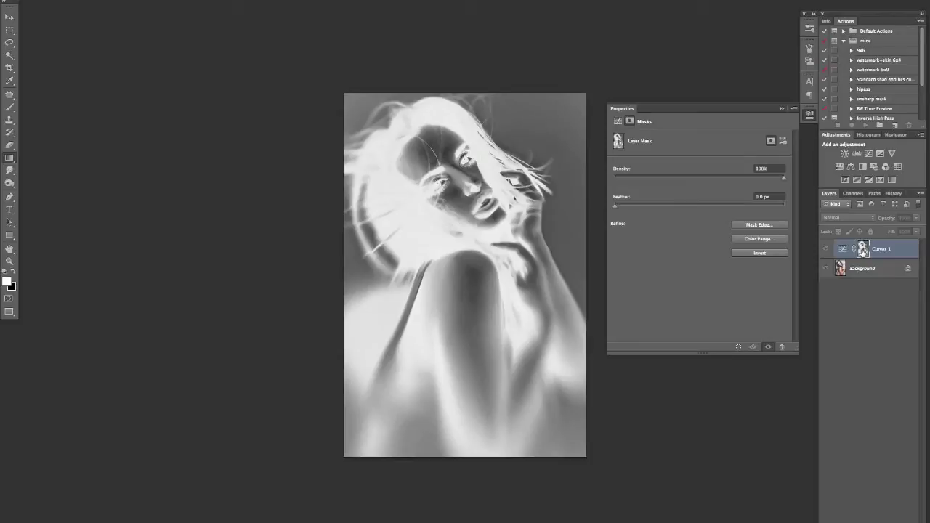
alt+click(862, 249)
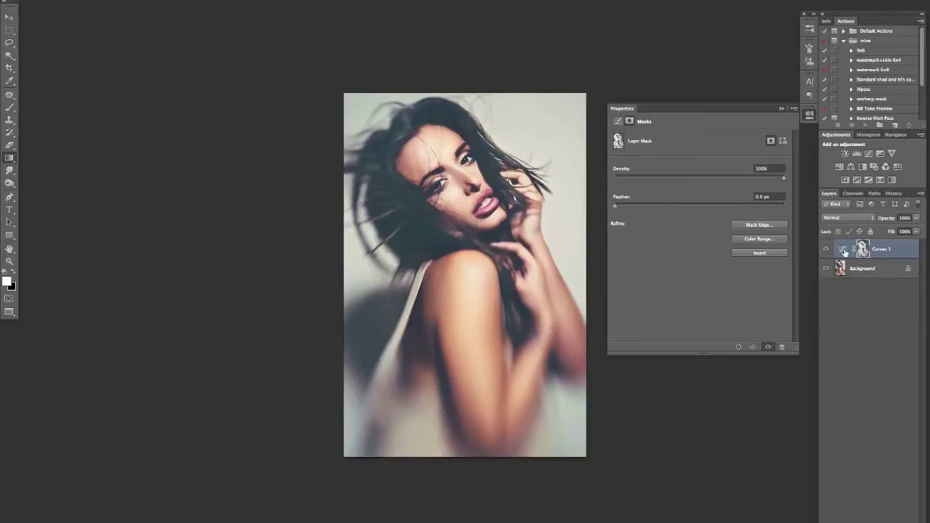
click(843, 250)
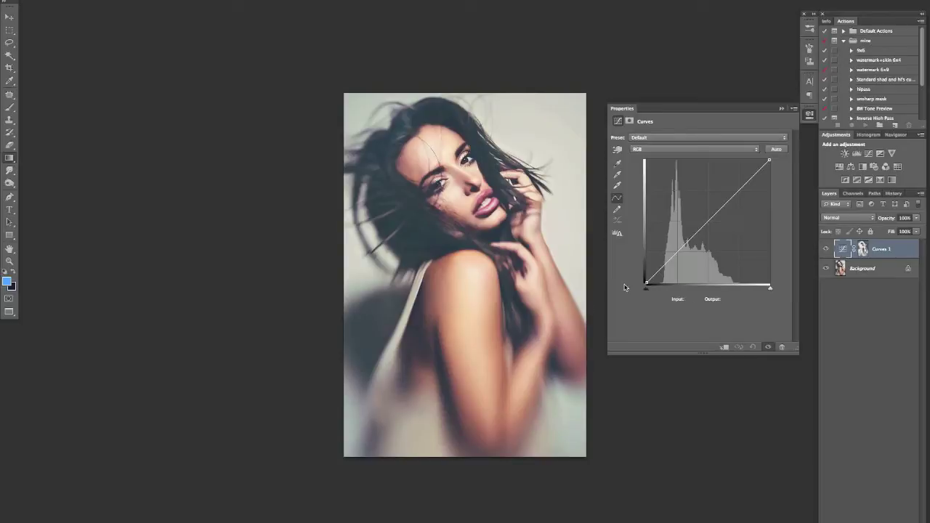
mouse_move(709, 220)
mouse_down()
mouse_move(702, 195)
mouse_move(703, 209)
mouse_move(731, 220)
mouse_move(706, 213)
mouse_up()
key(ctrl+plus)
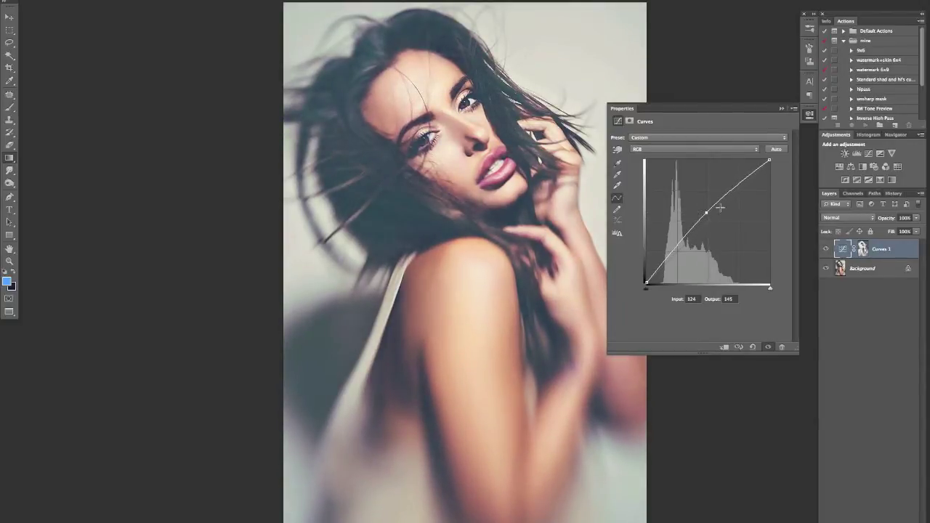
Lift the black point of the Curves 1 blue curve and anchor a point in its lower midtones to tint the shadows blue
click(725, 153)
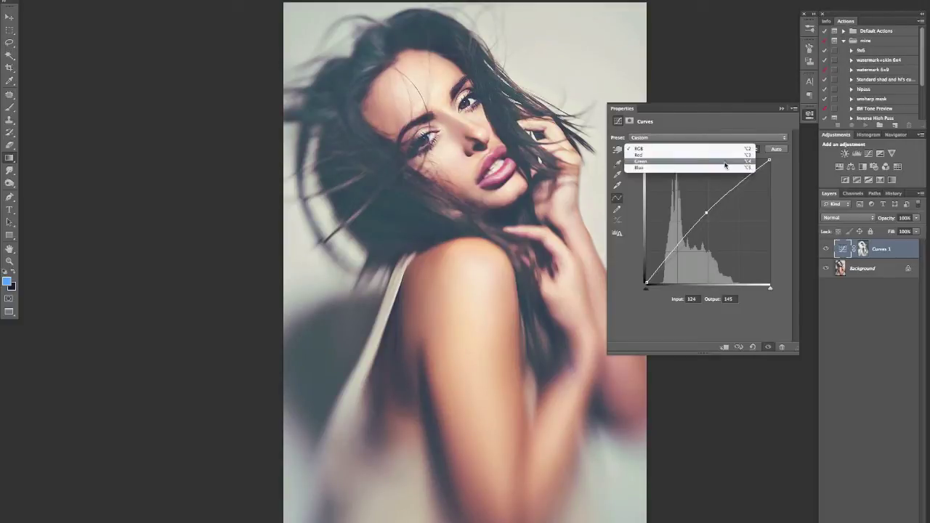
click(726, 169)
mouse_move(647, 281)
mouse_down()
mouse_move(643, 266)
mouse_move(644, 284)
mouse_up()
drag(677, 252, 677, 249)
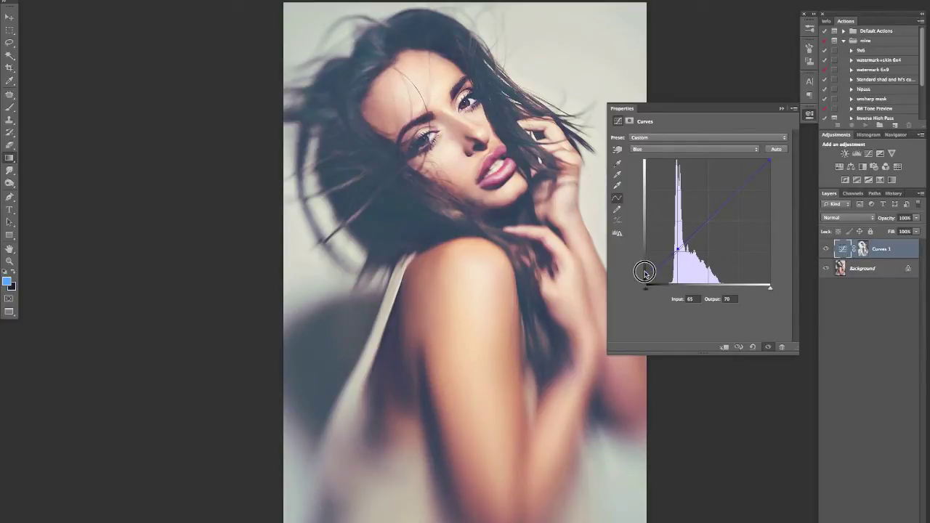
mouse_move(646, 281)
mouse_down()
mouse_move(646, 260)
mouse_move(646, 269)
mouse_up()
mouse_move(770, 162)
mouse_down()
mouse_move(774, 191)
mouse_move(782, 160)
mouse_up()
drag(679, 261, 682, 248)
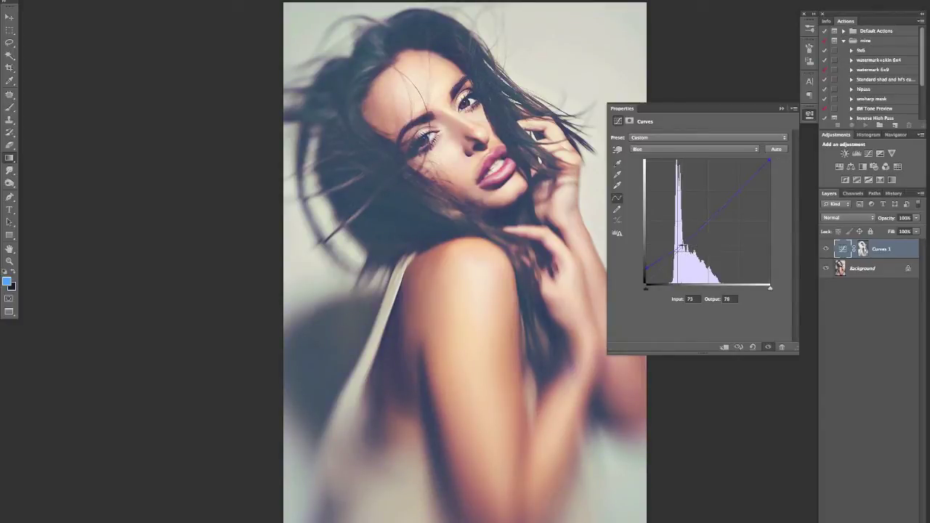
Move the black point of the Curves 1 red curve slightly inward to reduce red in the shadows, and close the curve settings
click(734, 149)
click(731, 135)
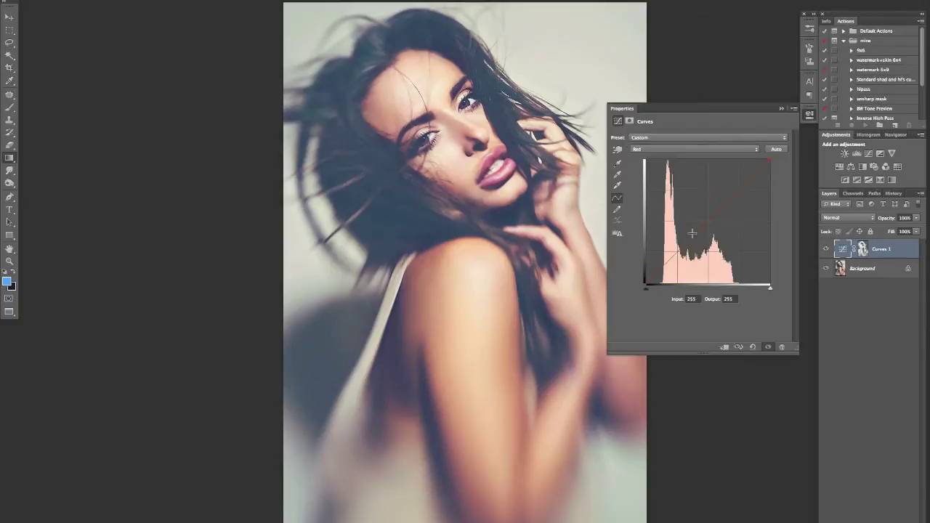
drag(649, 280, 656, 282)
click(810, 114)
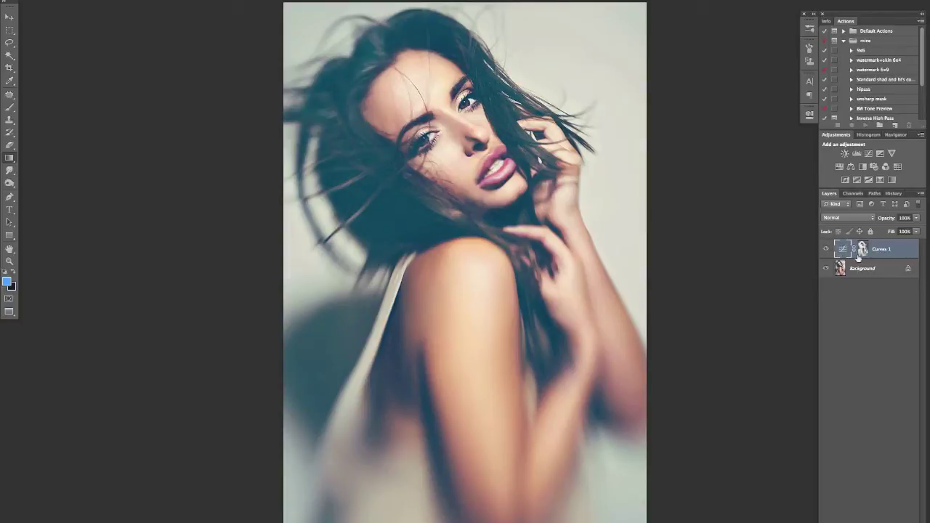
Compare the photo with and without Curves 1, leave that layer hidden, and add a second Curves layer directly above the Background
click(826, 249)
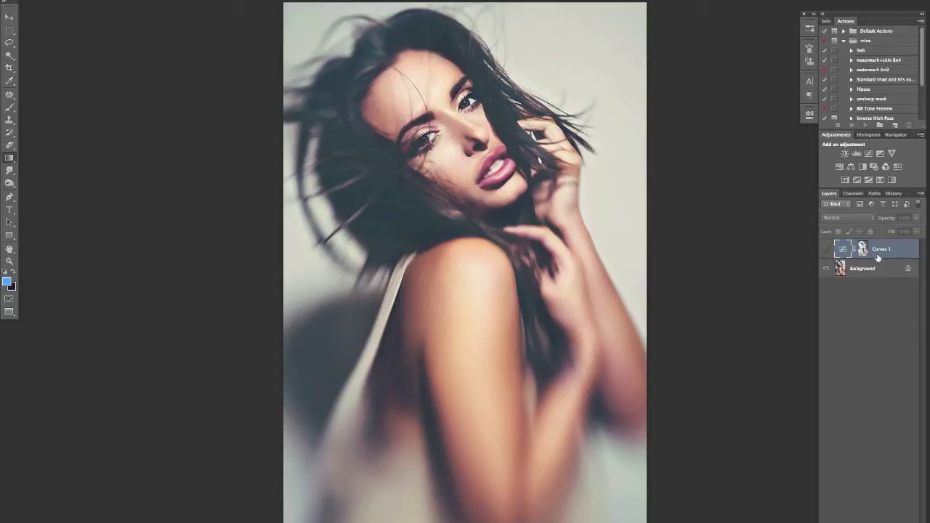
click(825, 249)
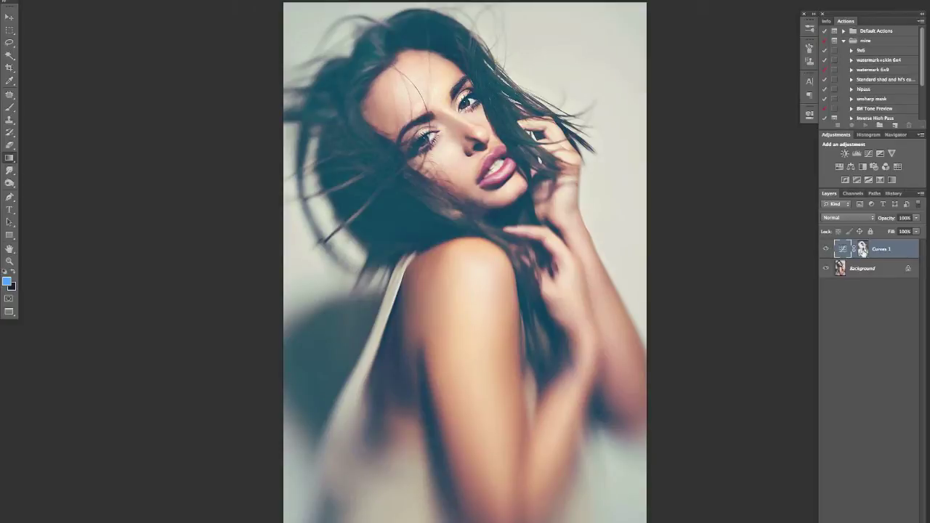
click(826, 249)
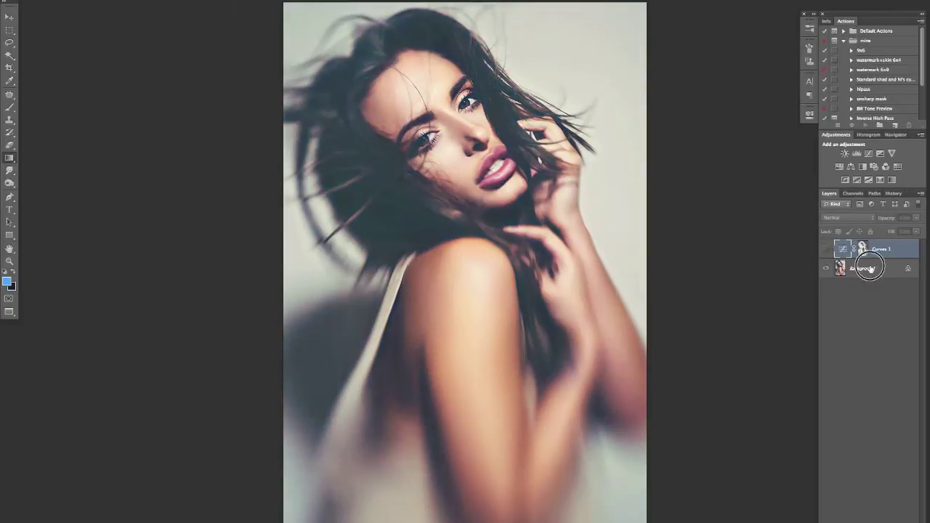
click(863, 268)
right_click(881, 509)
key(Escape)
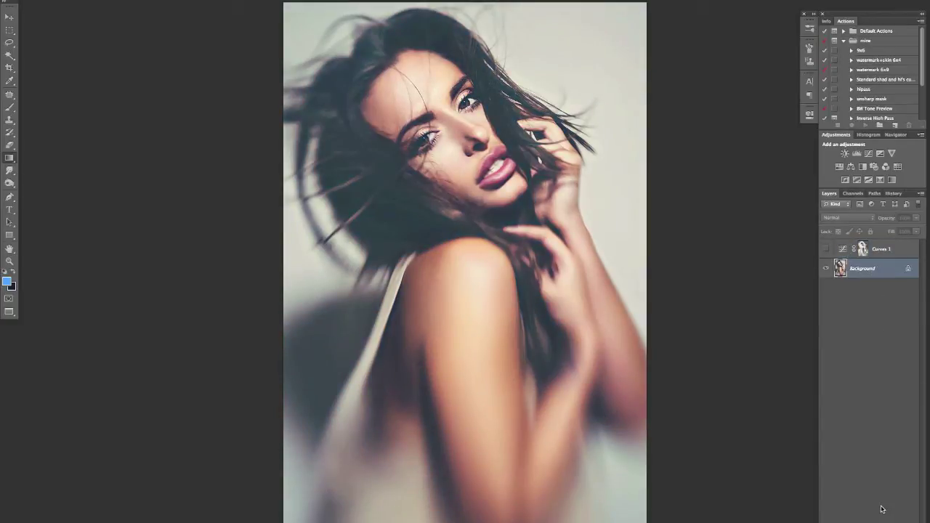
click(882, 517)
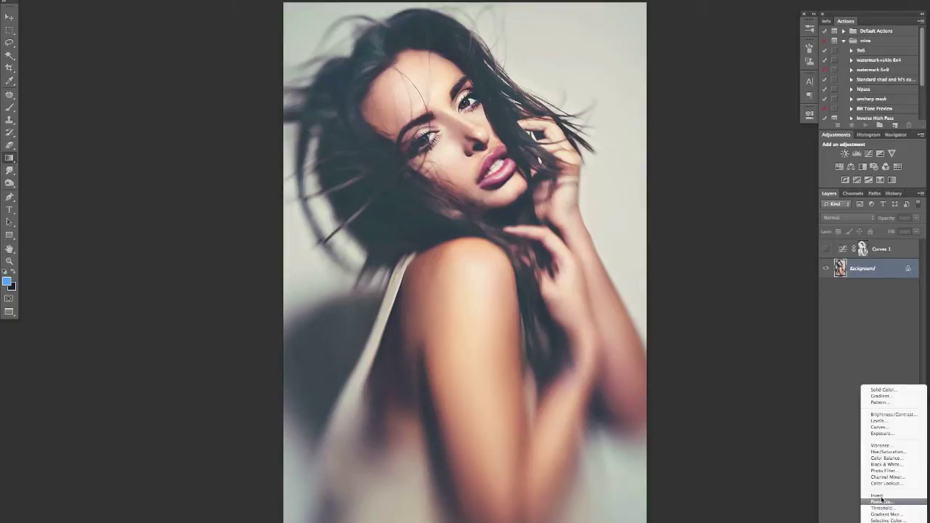
click(890, 425)
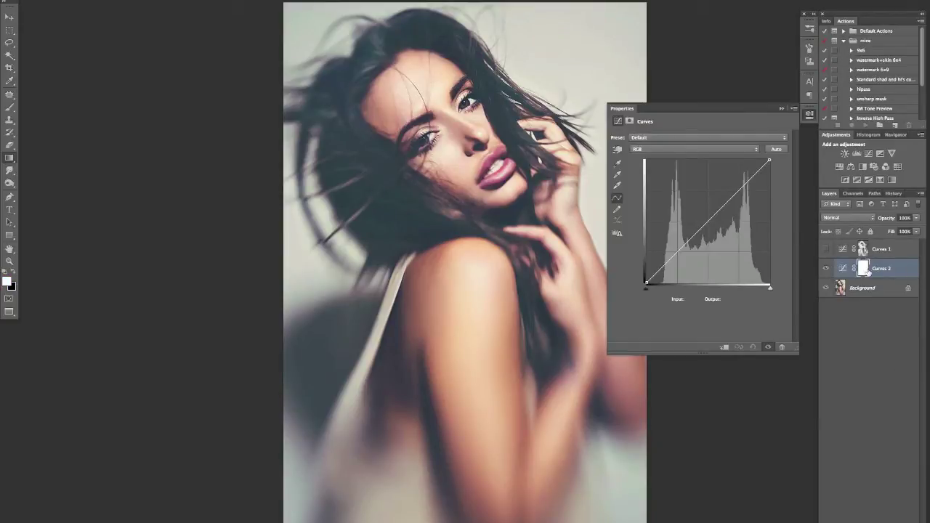
click(127, 0)
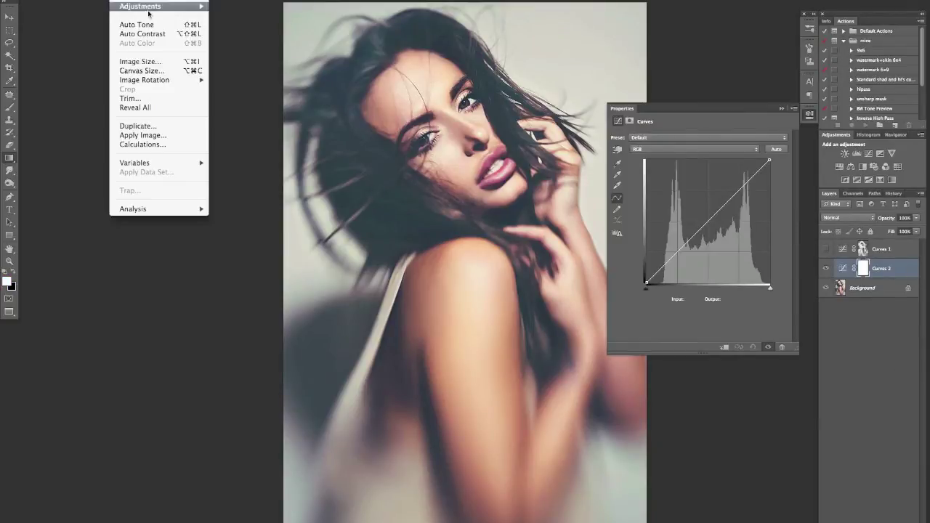
click(184, 128)
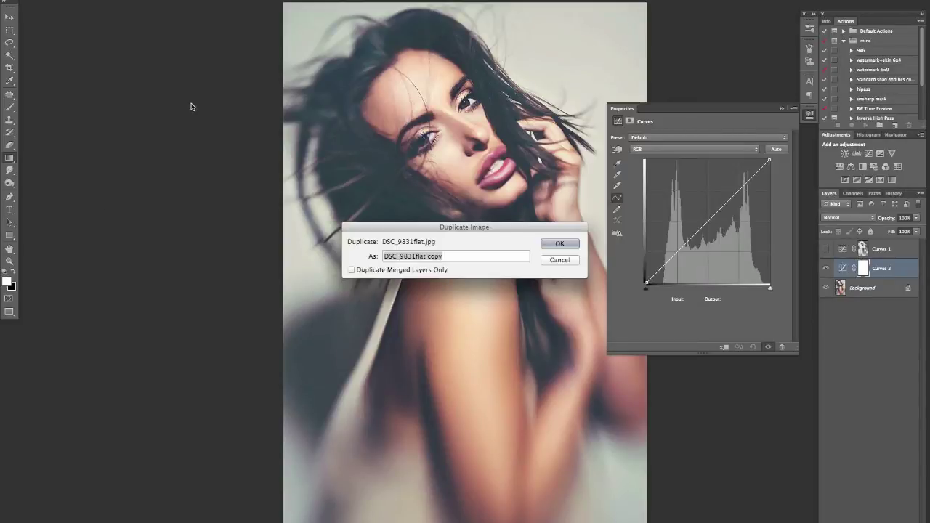
key(Escape)
Use Apply Image on the Curves 2 mask with the merged RGB image, Invert off, Multiply blending and 100% opacity
click(127, 0)
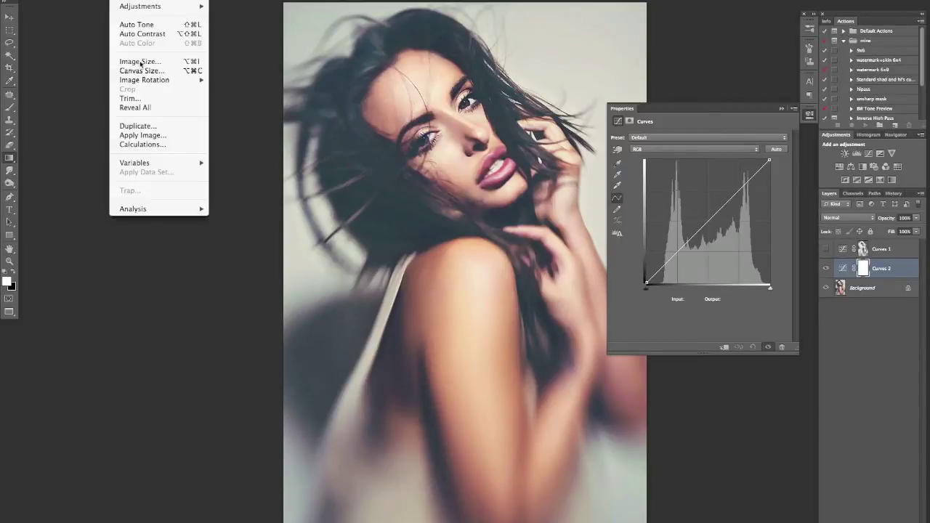
click(144, 135)
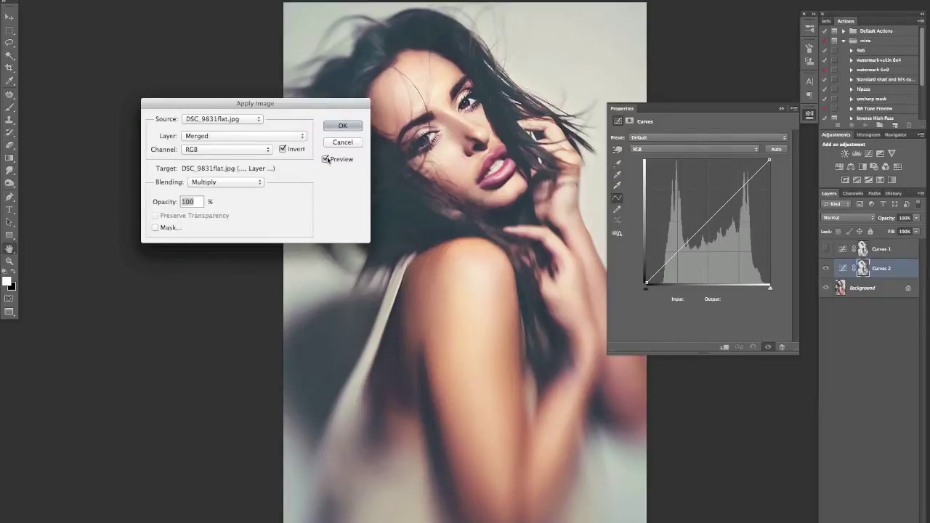
click(283, 149)
click(342, 125)
Darken the Curves 2 RGB midtones slightly, and lower the blue curve's white point with an anchor in its upper midtones
drag(711, 220, 717, 218)
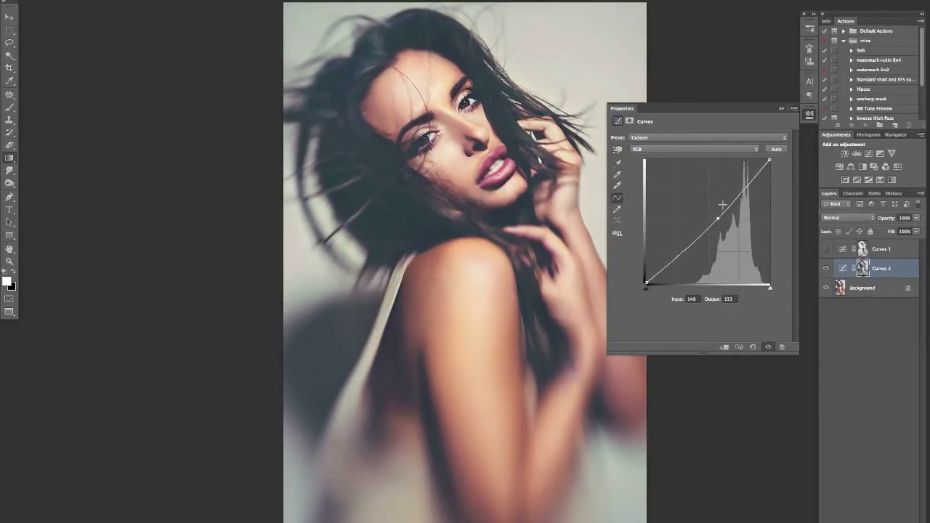
click(738, 149)
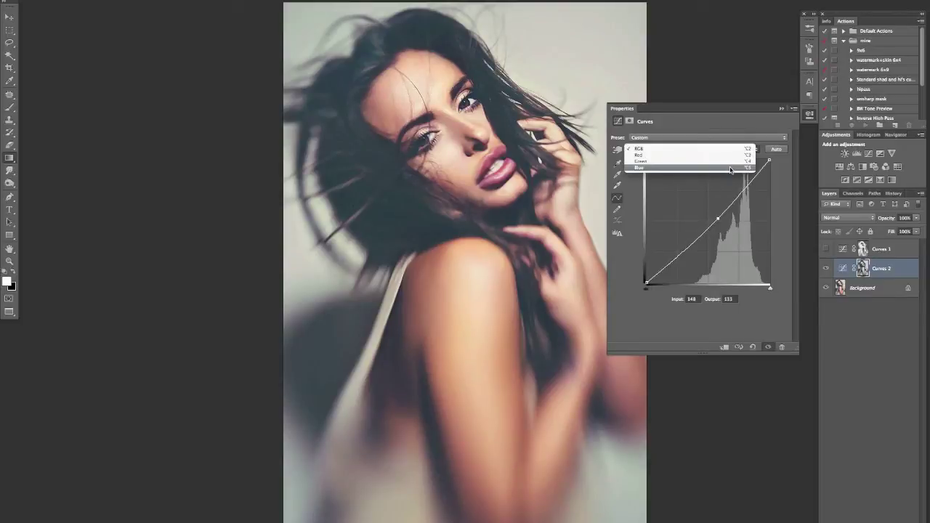
click(738, 168)
drag(769, 160, 774, 167)
click(740, 191)
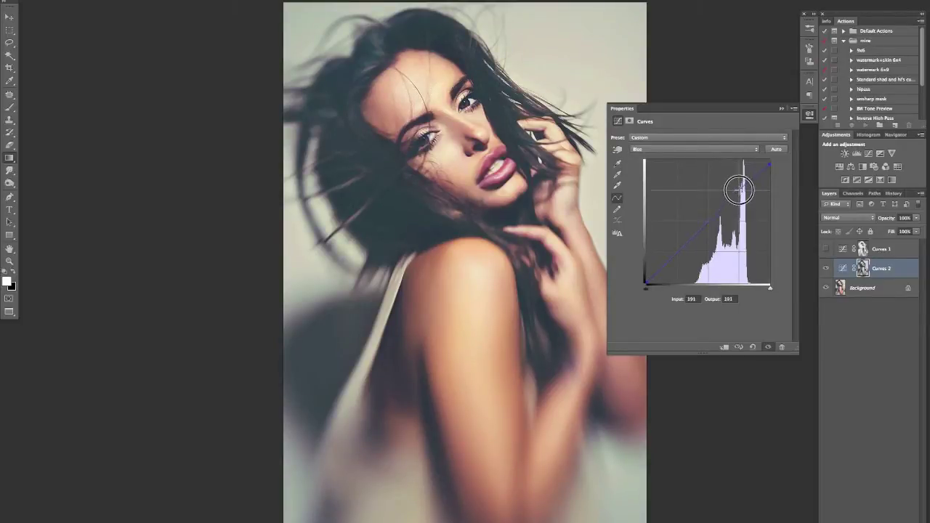
Compare the photo with and without the Curves 1 and Curves 2 layers, and leave both layers hidden
click(827, 250)
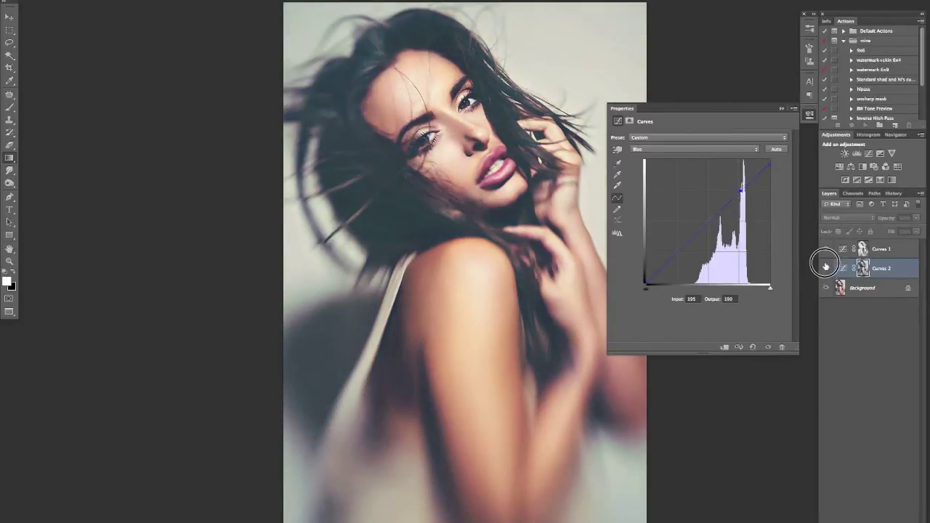
click(827, 269)
click(827, 268)
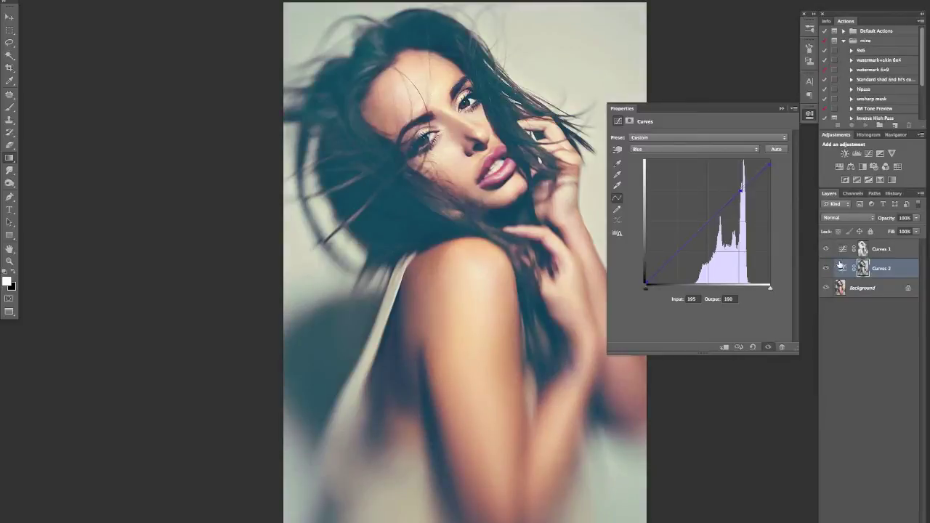
click(826, 268)
click(826, 268)
click(891, 250)
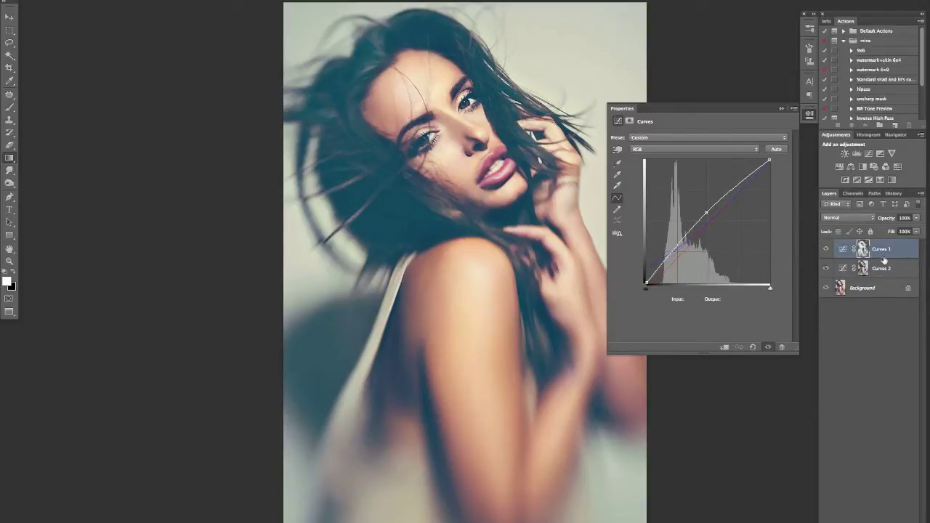
click(828, 268)
click(825, 249)
Add a Hue/Saturation adjustment layer directly above the Background with Hue -11 and Saturation -63
click(898, 287)
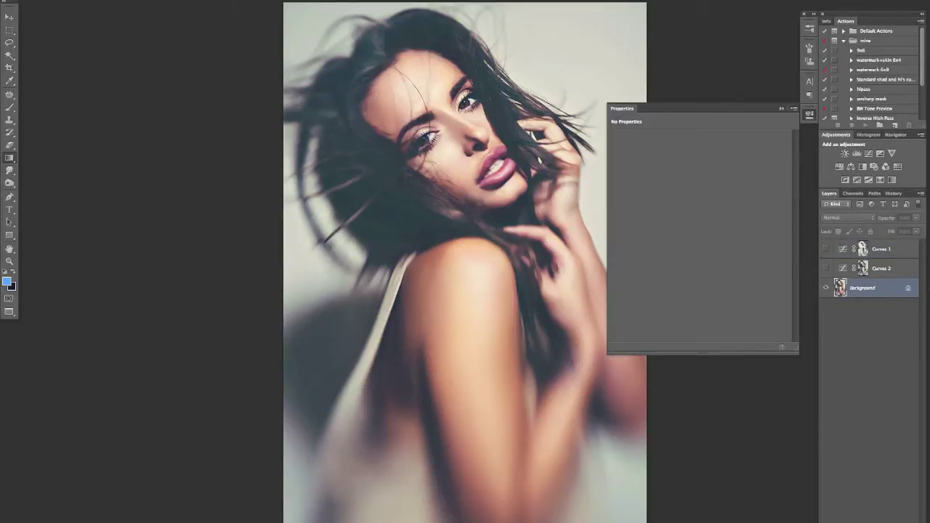
click(864, 520)
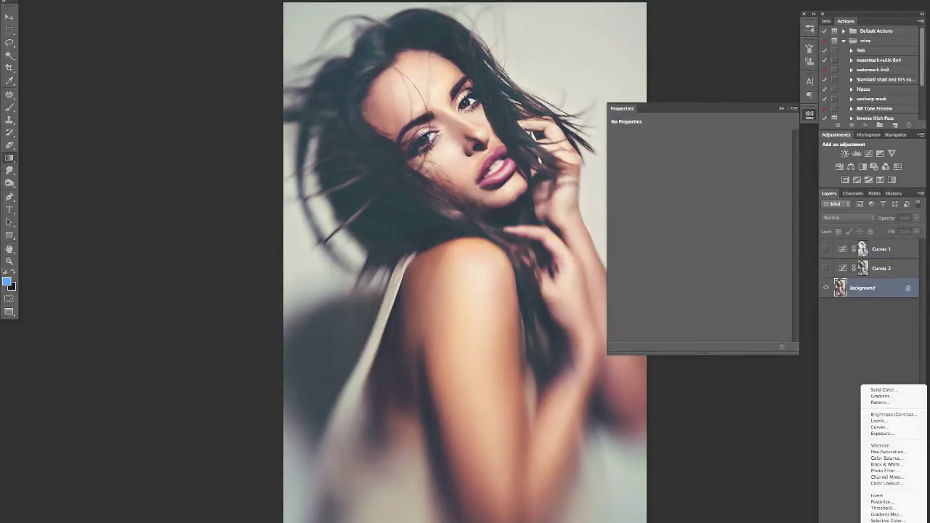
click(905, 452)
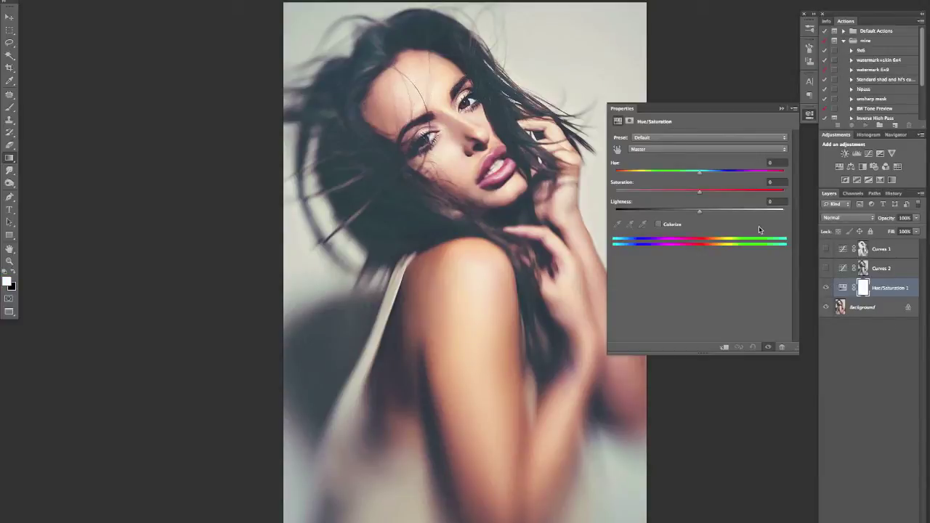
drag(699, 194, 646, 191)
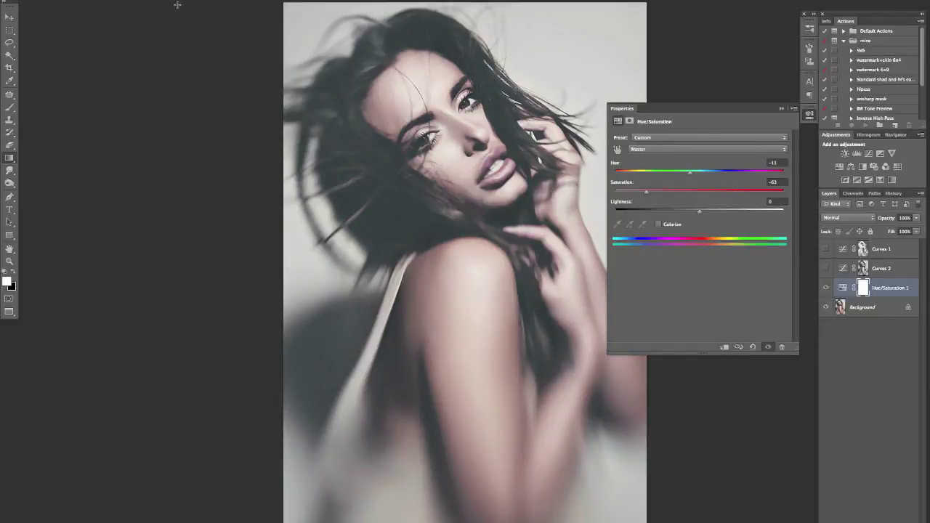
Use Apply Image on the Hue/Saturation 1 mask with the merged RGB image, Invert on, Multiply blending and 100% opacity
click(124, 0)
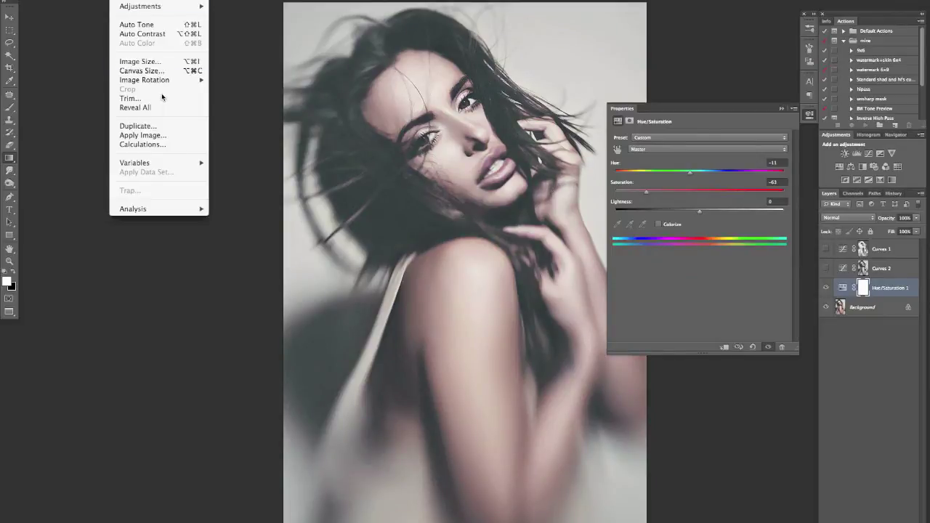
click(193, 135)
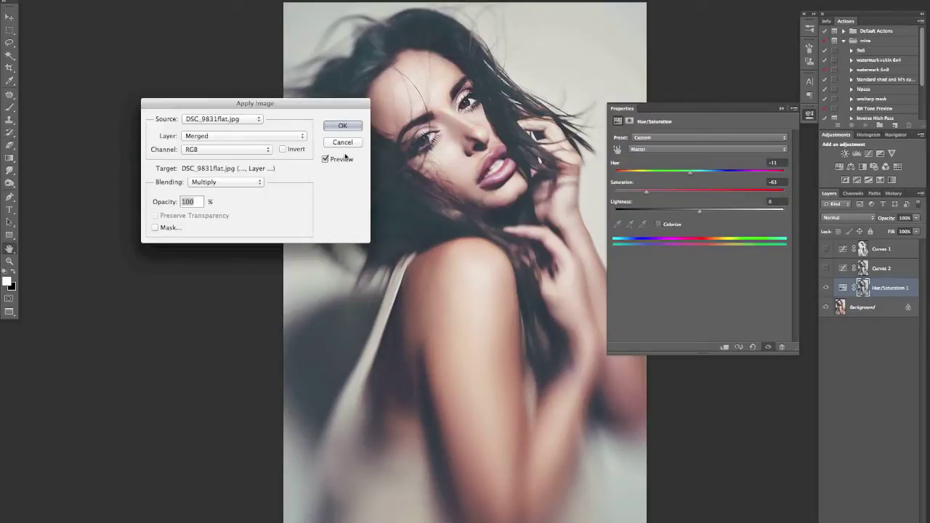
click(298, 150)
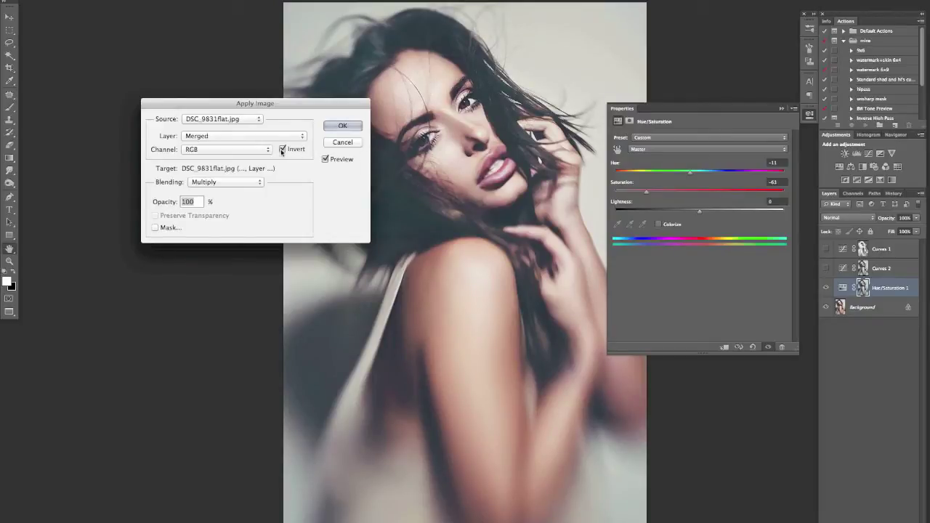
click(344, 127)
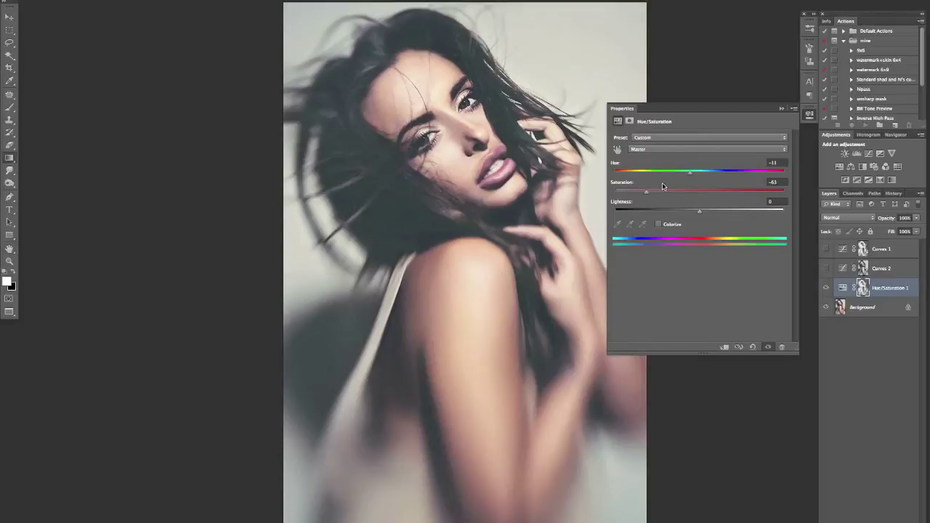
Ease the Hue/Saturation layer's desaturation to slightly milder than -31 and close its settings
drag(646, 191, 673, 191)
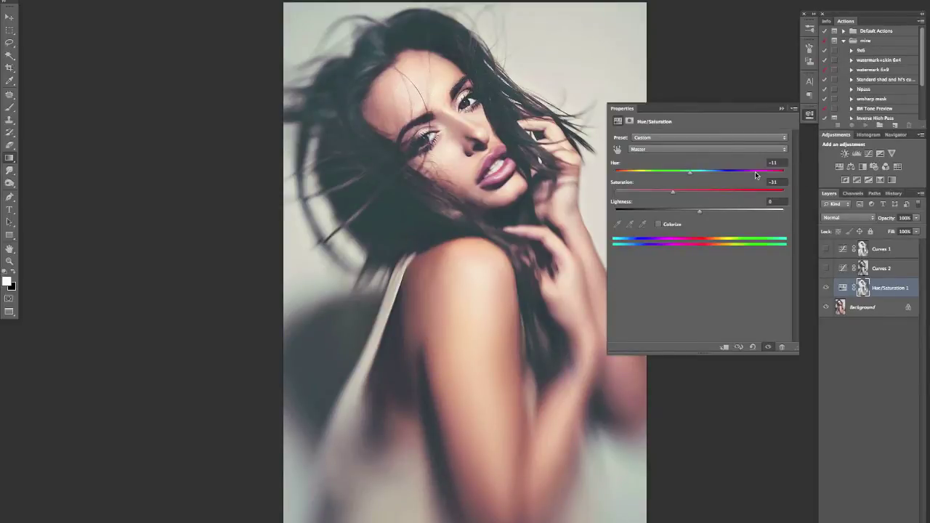
drag(674, 191, 681, 192)
click(810, 116)
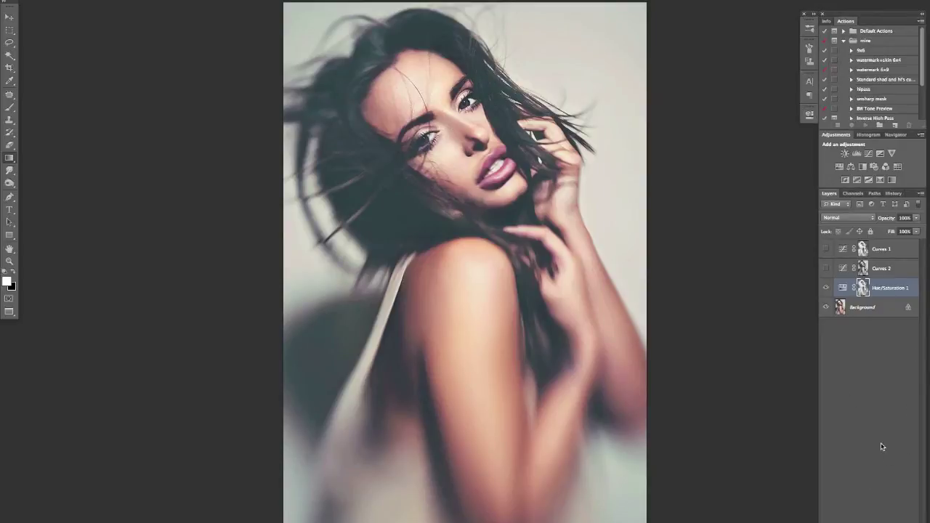
Hide the Hue/Saturation layer and add an empty layer directly above the Background
click(825, 288)
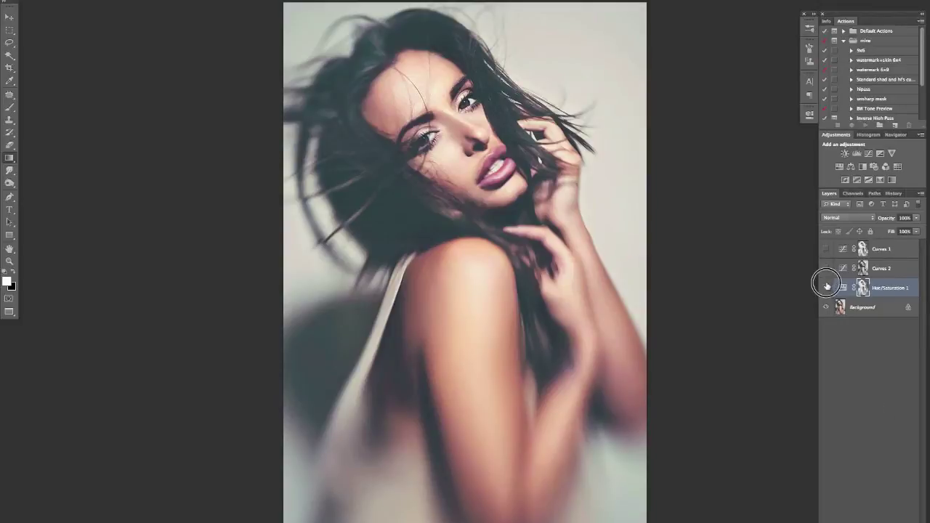
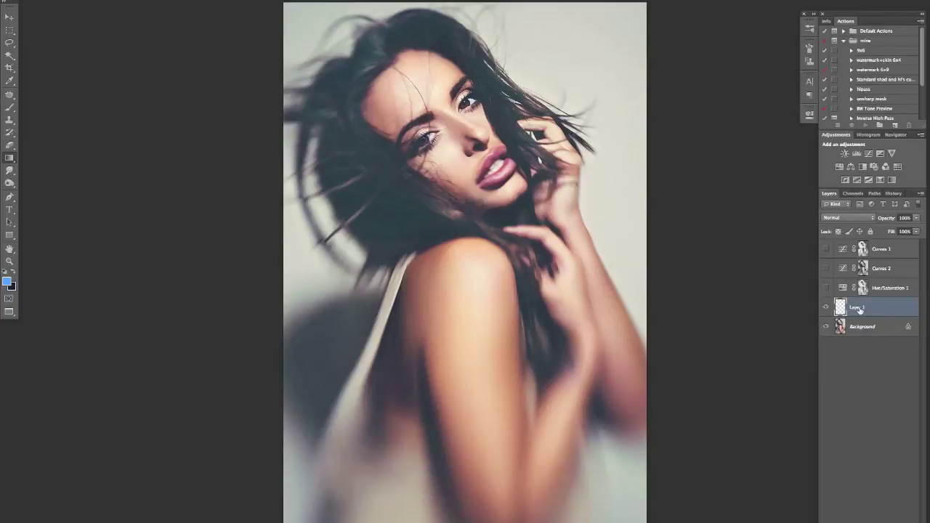
click(125, 0)
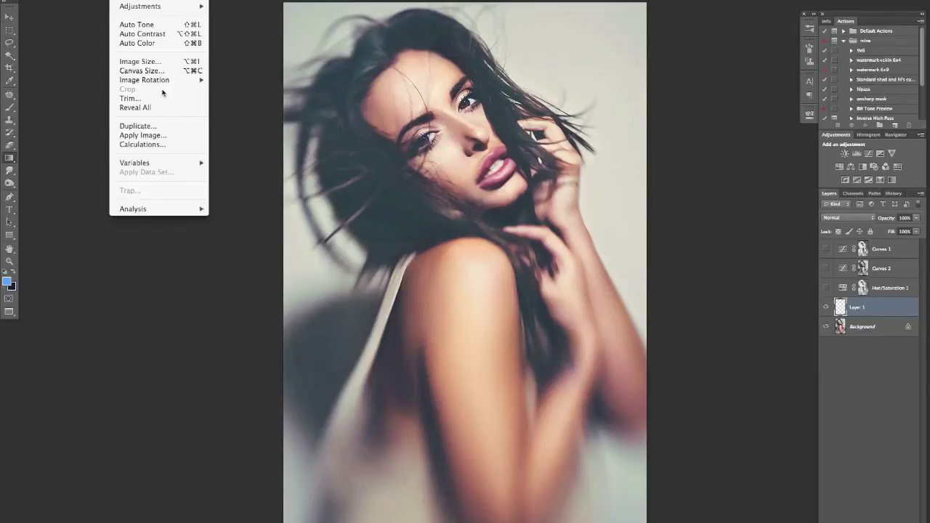
click(170, 133)
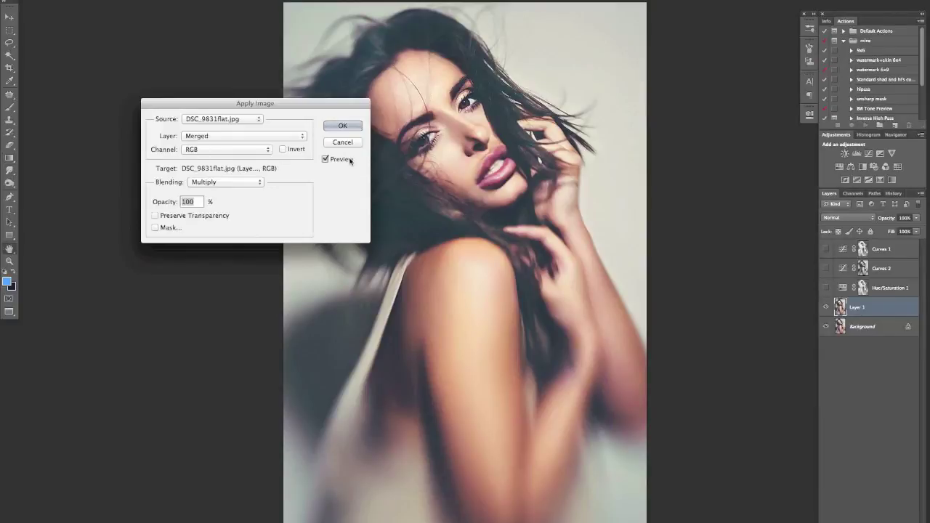
click(348, 143)
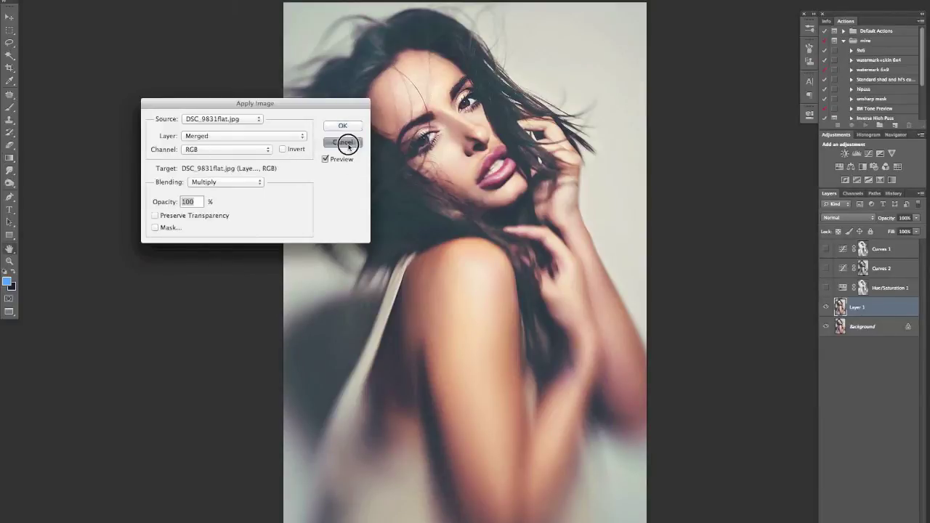
Add a mask to Layer 1 and use Apply Image on it with merged RGB, Invert on, Multiply blending and 100% opacity
key(ctrl+m)
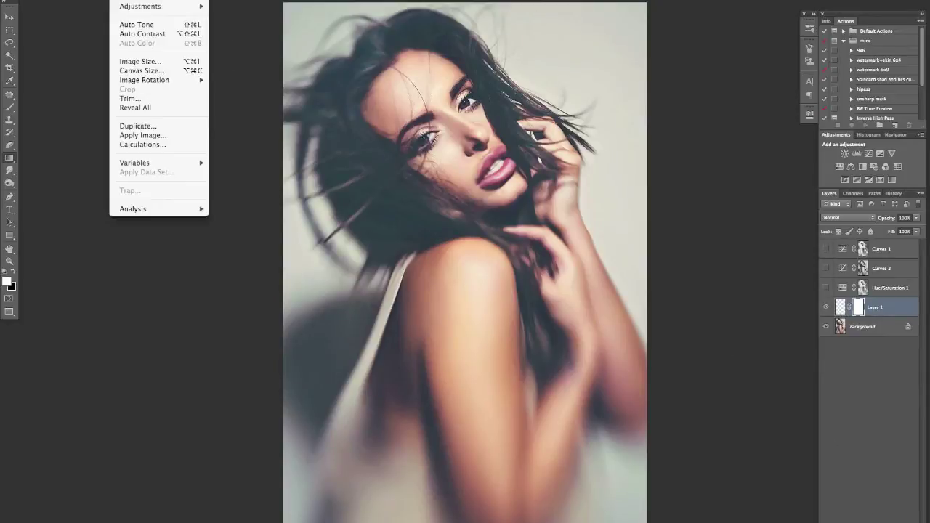
click(175, 135)
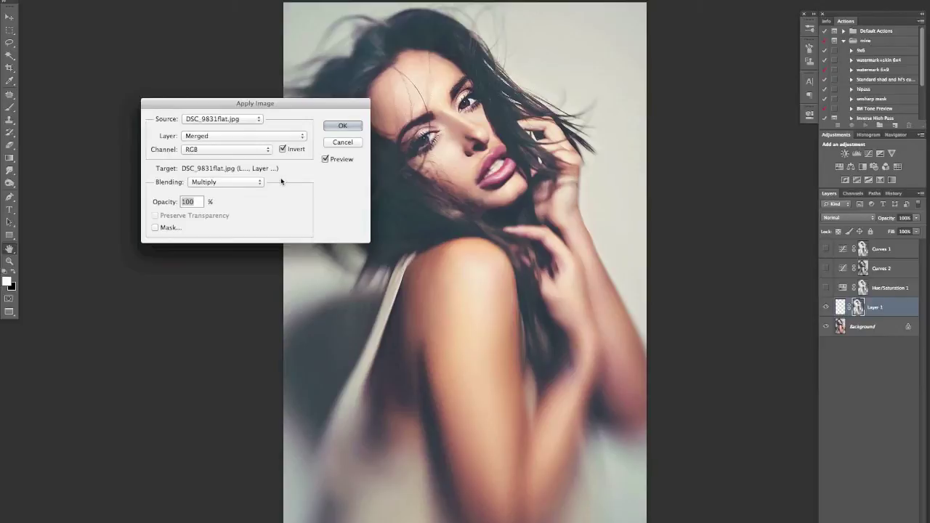
click(346, 126)
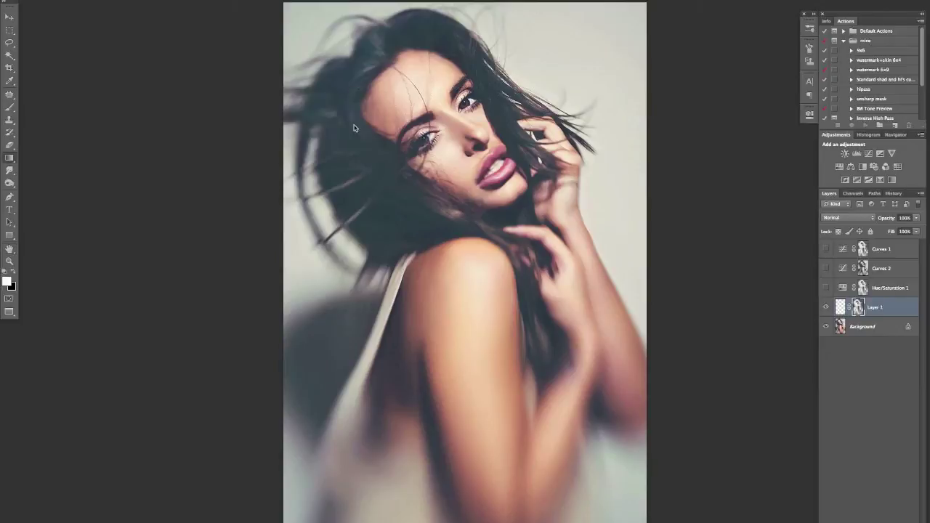
Paint blue Brush strokes over the dark hair on Layer 1's content rather than its mask
click(847, 307)
click(9, 107)
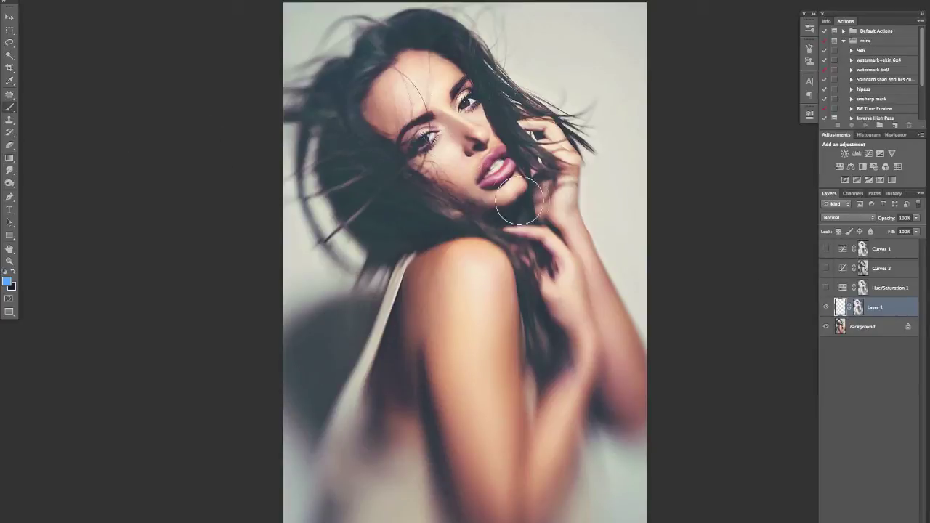
mouse_move(352, 238)
mouse_down()
mouse_move(439, 185)
mouse_move(478, 194)
mouse_move(376, 245)
mouse_move(396, 64)
mouse_move(307, 94)
mouse_move(504, 110)
mouse_move(559, 149)
mouse_move(502, 136)
mouse_up()
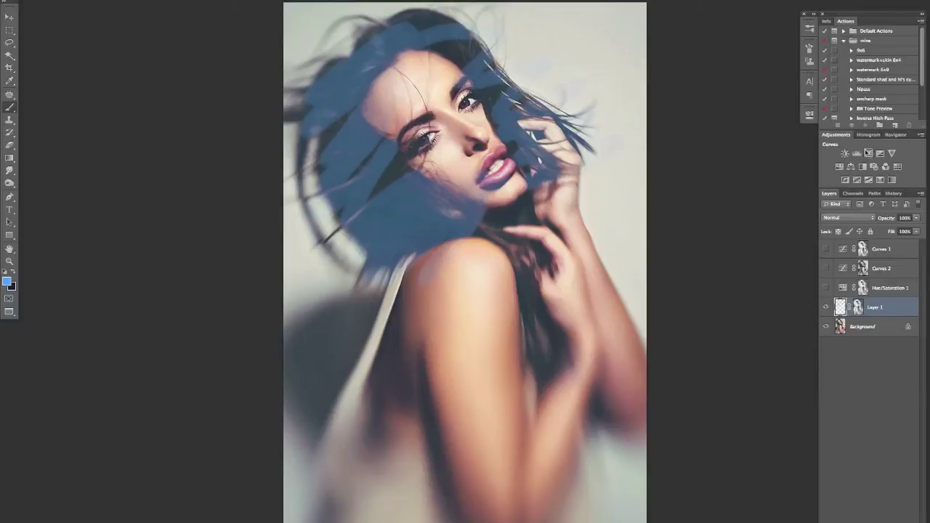
Clear all the blue paint from Layer 1 and remove the selection
key(ctrl+a)
key(Delete)
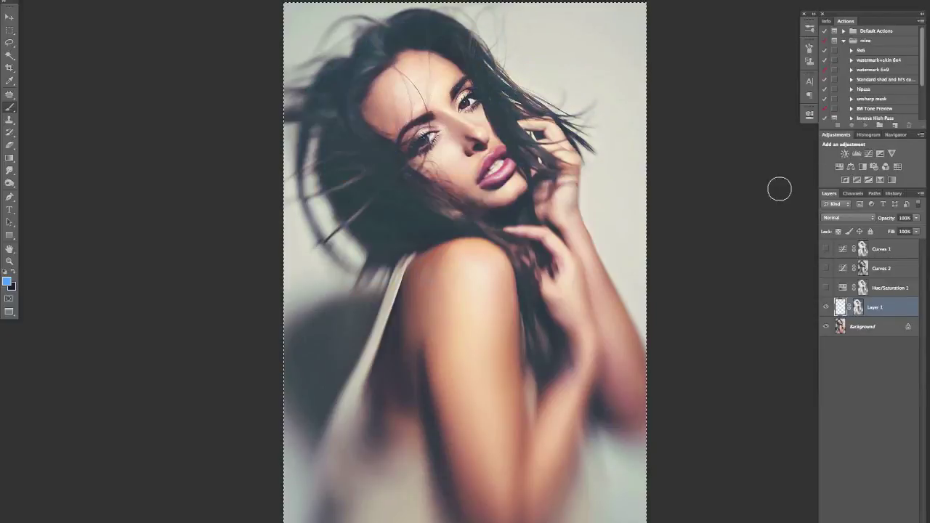
key(ctrl+d)
Fill Layer 1 with the Violet, Orange gradient, drawn from near the photo's lower edge up to the height of the face
key(ctrl+minus)
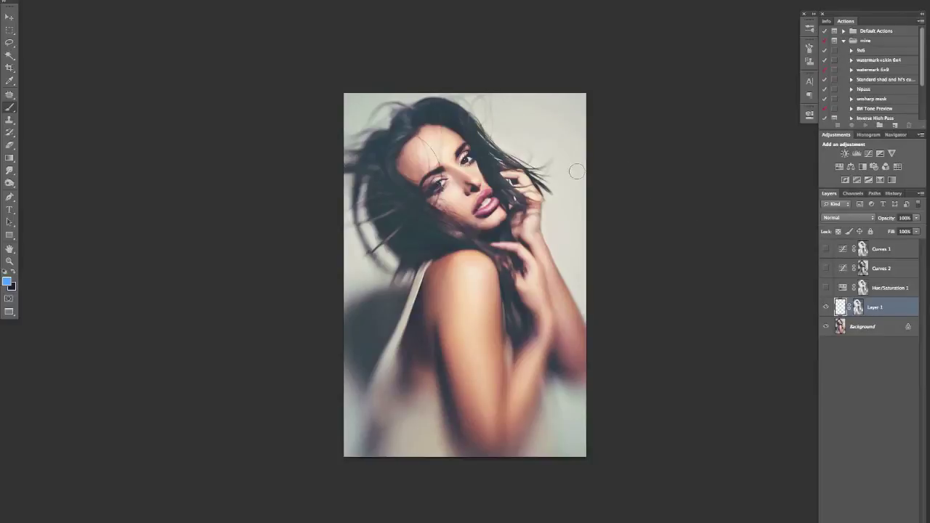
key(g)
key(ctrl+plus)
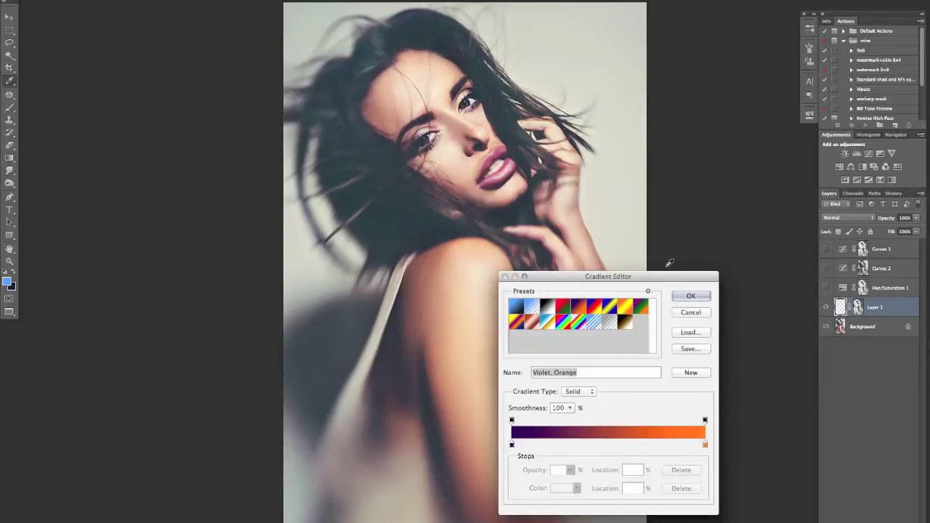
click(691, 297)
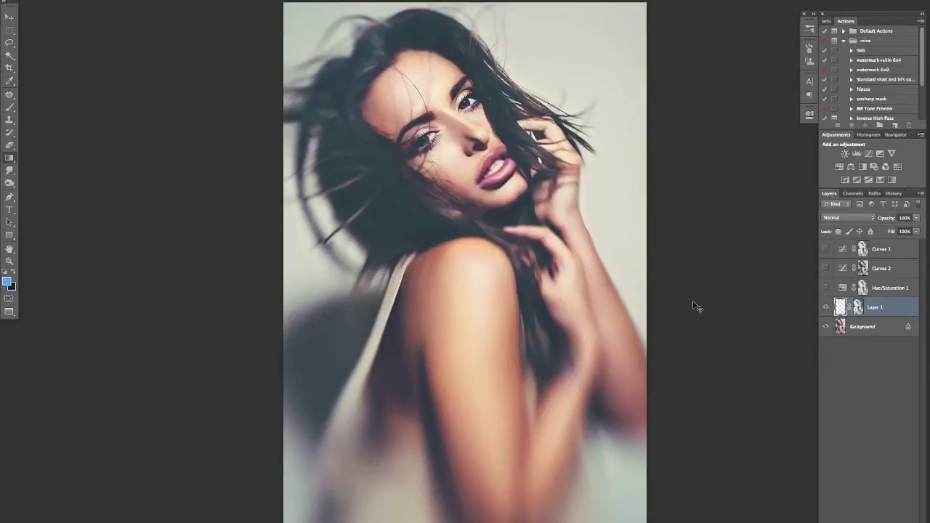
key(ctrl+minus)
drag(471, 436, 532, 176)
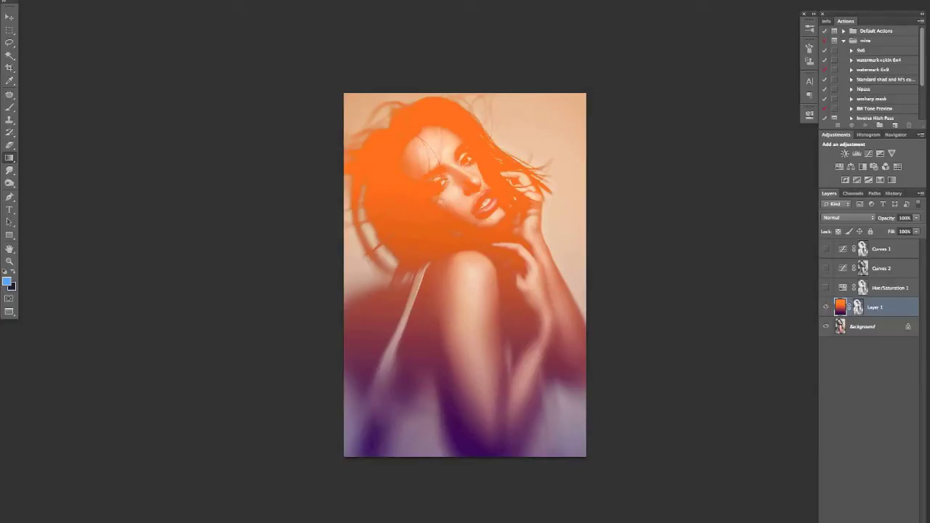
Compare Screen and Multiply blending on Layer 1, lower its opacity to 33% and set its blending to Screen
click(854, 219)
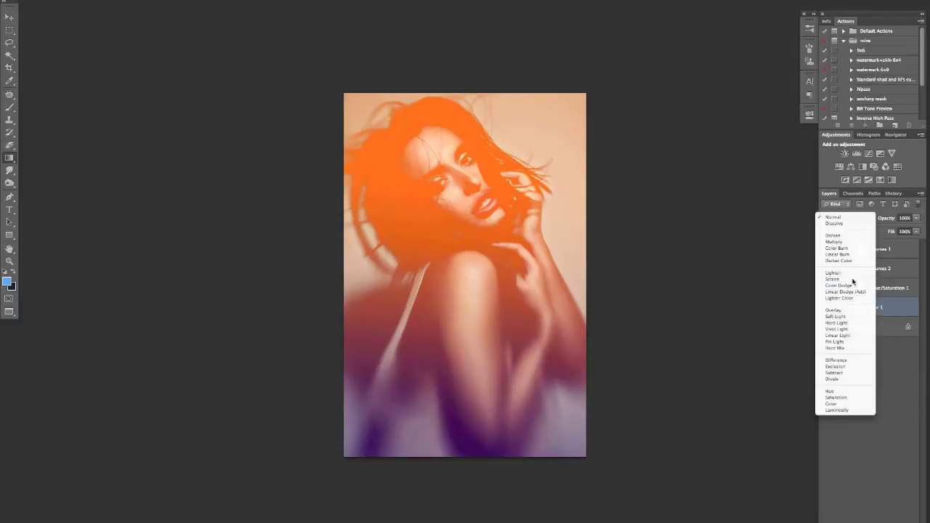
click(854, 279)
click(858, 218)
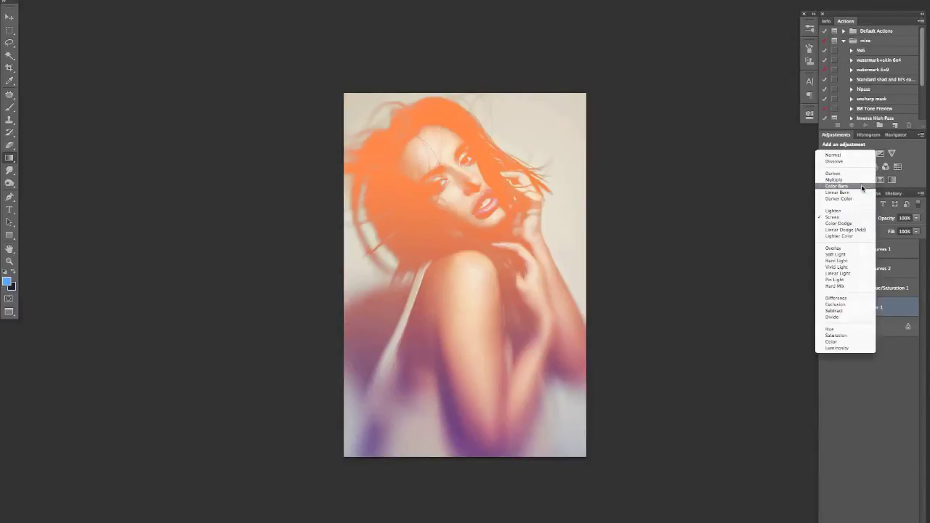
click(863, 180)
drag(886, 218, 872, 218)
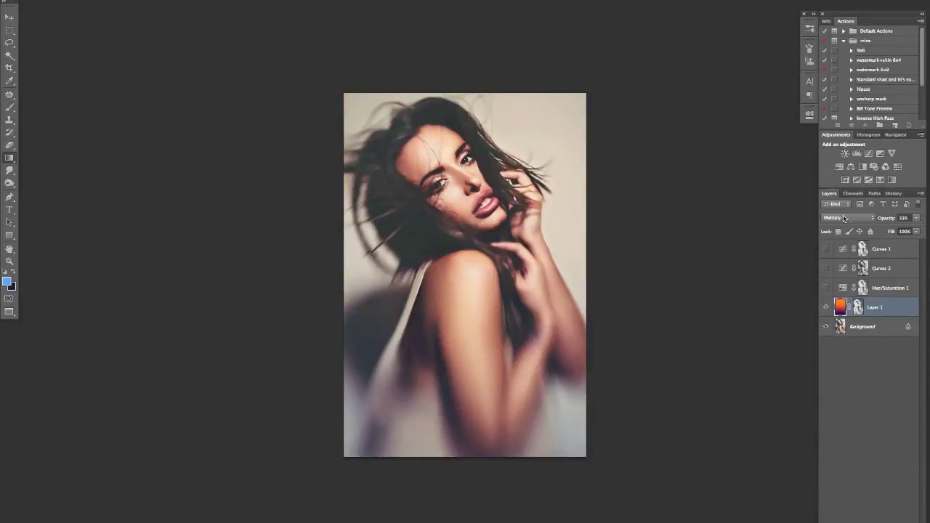
click(849, 218)
click(858, 256)
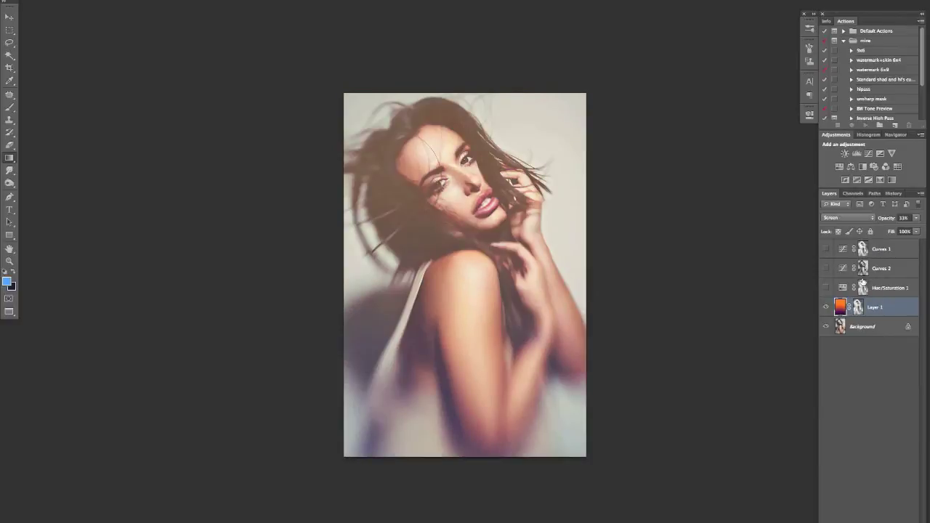
Try a diagonal Violet, Orange gradient on Layer 1 and redraw it with violet at the photo's upper edge and orange below
click(824, 307)
click(824, 307)
drag(326, 309, 579, 152)
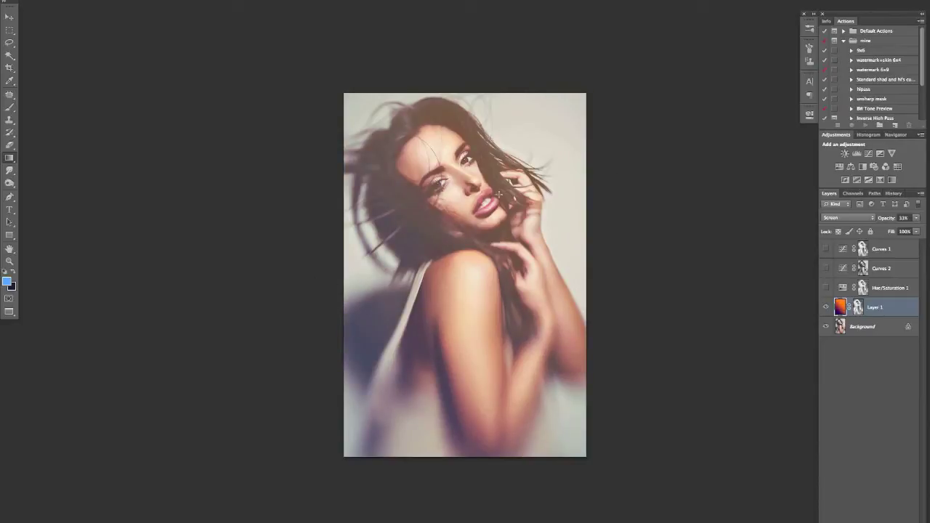
key(ctrl+z)
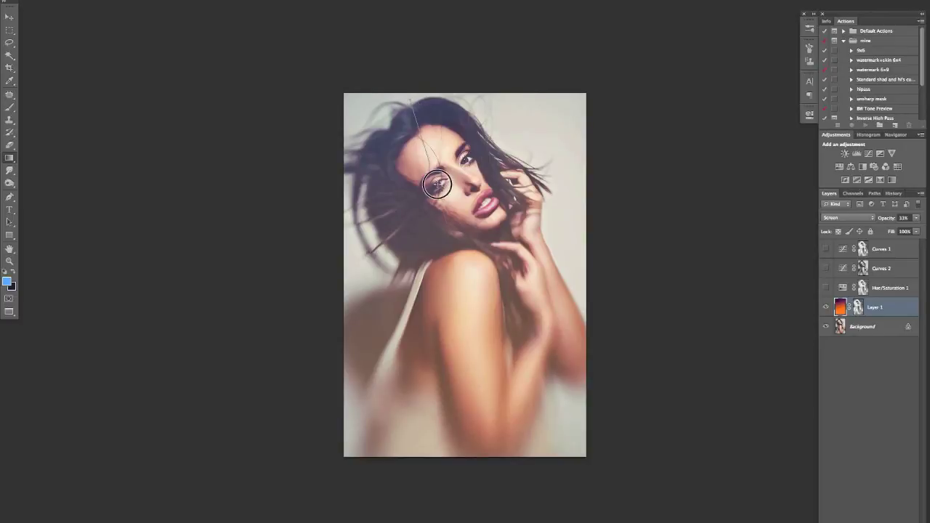
Try Layer 1 at 44% opacity, compare the photo with and without it, and set its opacity to 32%
drag(884, 219, 894, 227)
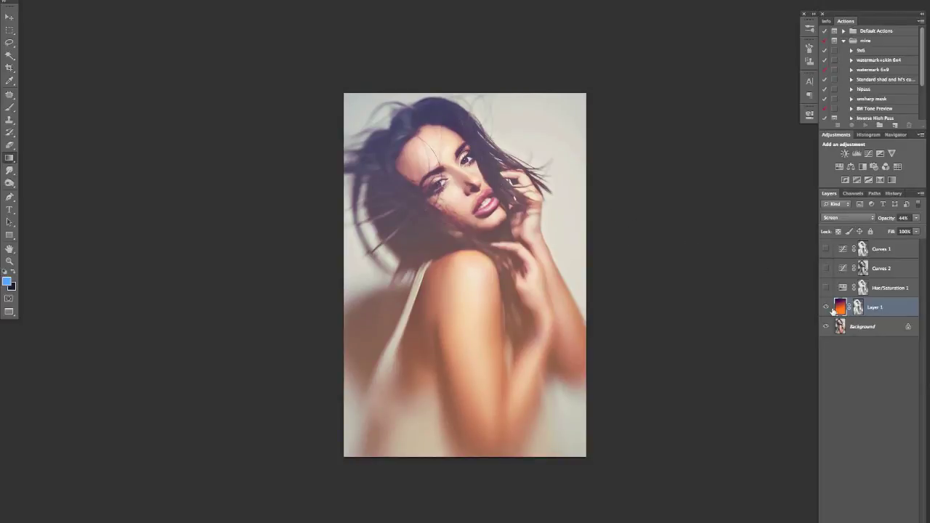
click(825, 307)
click(826, 308)
click(883, 218)
text(32)
key(Return)
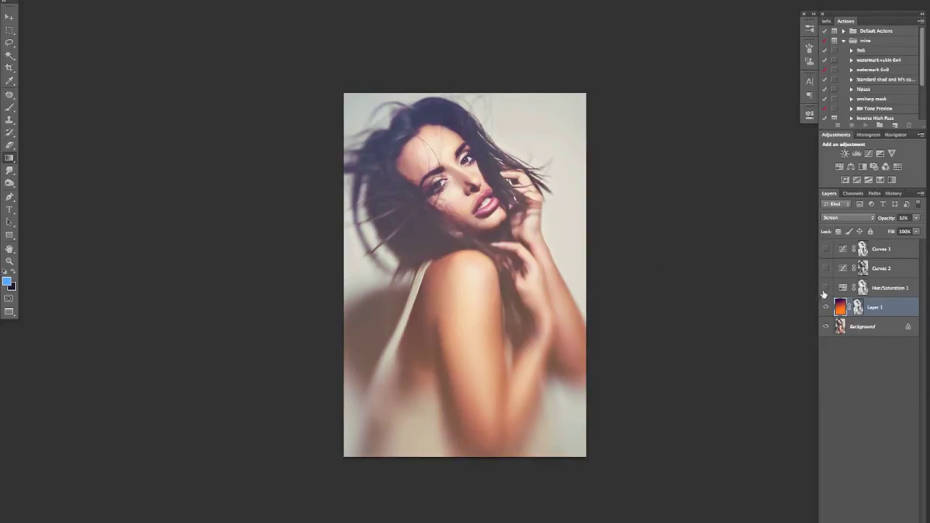
Turn Curves 2 and Curves 1 back on above the gradient layer, keeping Hue/Saturation 1 hidden
click(826, 288)
click(825, 268)
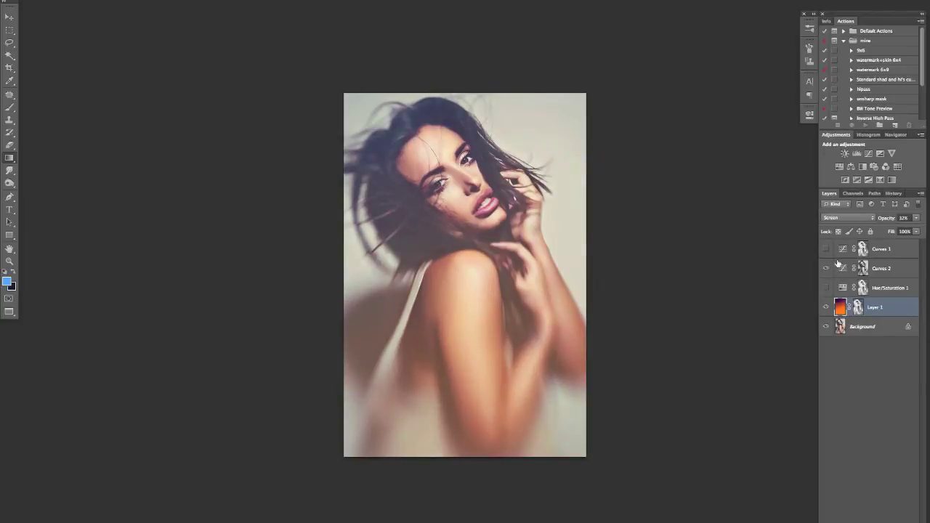
click(825, 249)
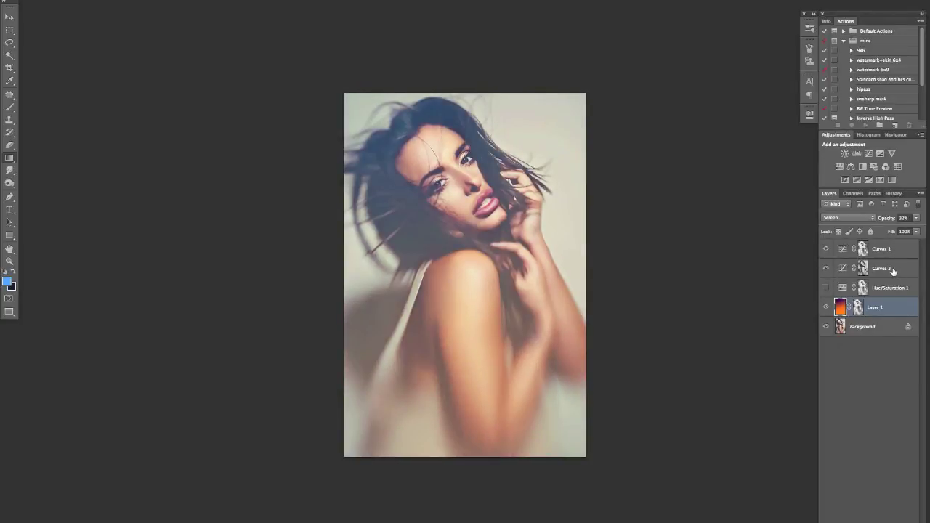
click(905, 255)
shift+click(898, 270)
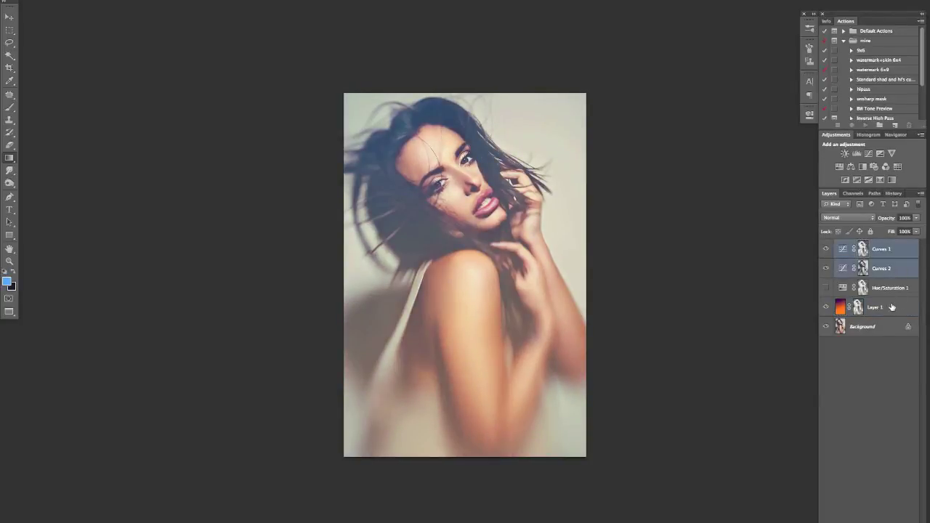
click(901, 252)
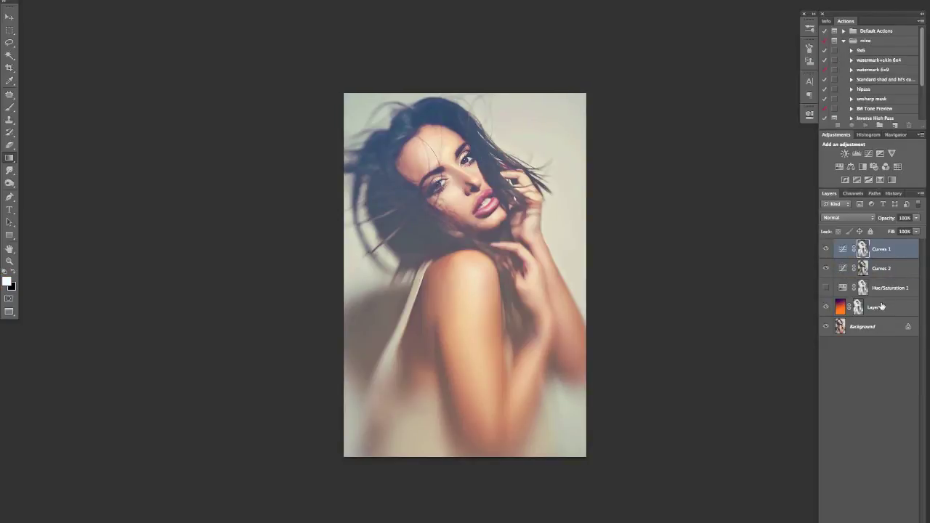
Paint black with an enlarged brush over the hair, face and shoulders on Layer 1's luminosity mask
click(882, 307)
click(861, 307)
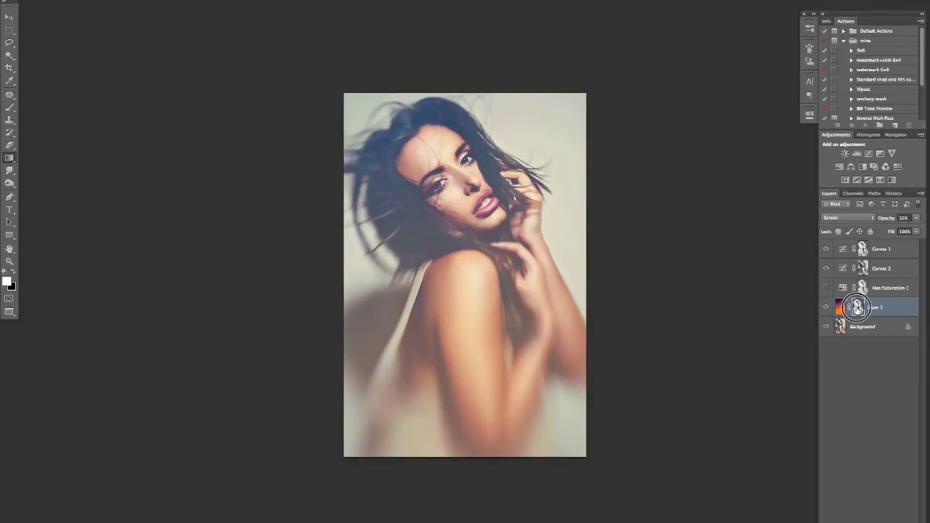
alt+click(861, 309)
alt+click(864, 310)
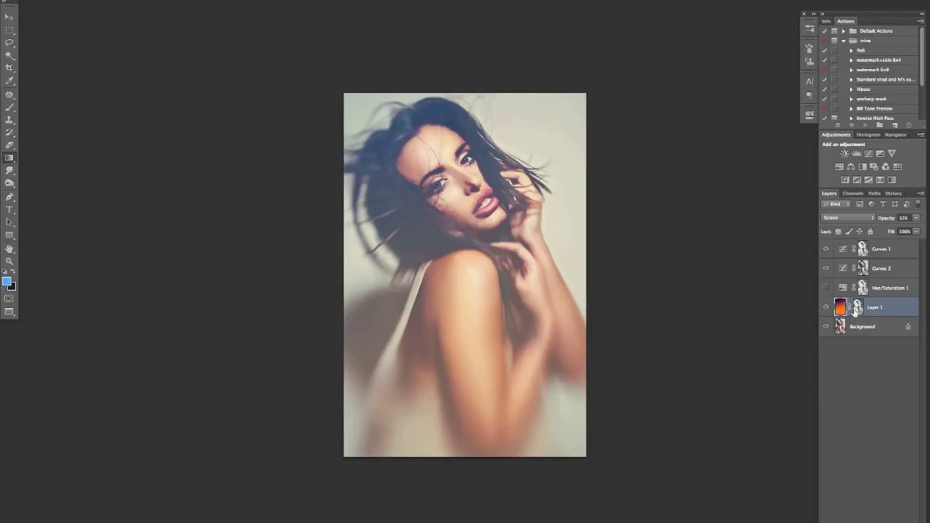
key(b)
click(862, 309)
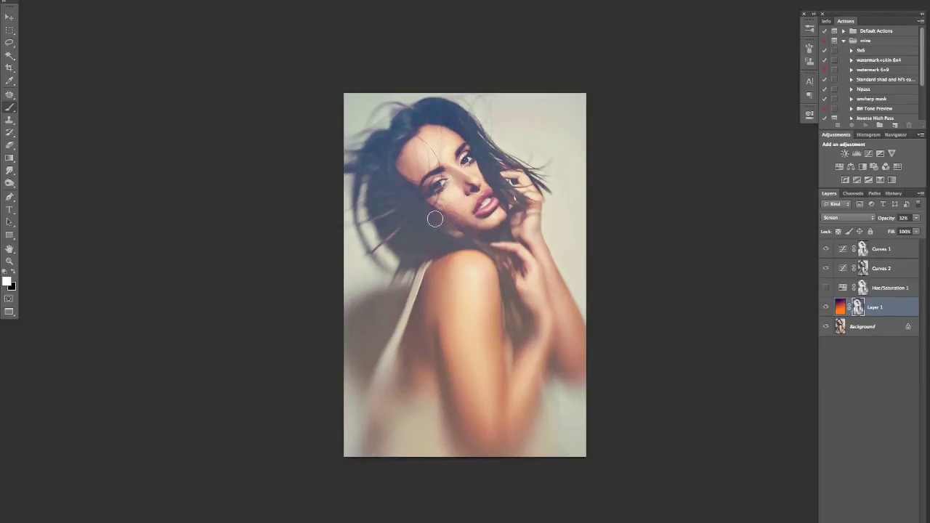
key(x)
key(bracketright)
key(bracketright)
key(bracketright)
key(bracketright)
key(bracketright)
mouse_move(406, 134)
mouse_down()
mouse_move(429, 123)
mouse_move(361, 165)
mouse_move(332, 207)
mouse_move(457, 136)
mouse_move(384, 263)
mouse_move(529, 203)
mouse_move(499, 244)
mouse_up()
mouse_move(446, 83)
mouse_down()
mouse_move(587, 176)
mouse_move(409, 295)
mouse_move(585, 221)
mouse_move(411, 215)
mouse_up()
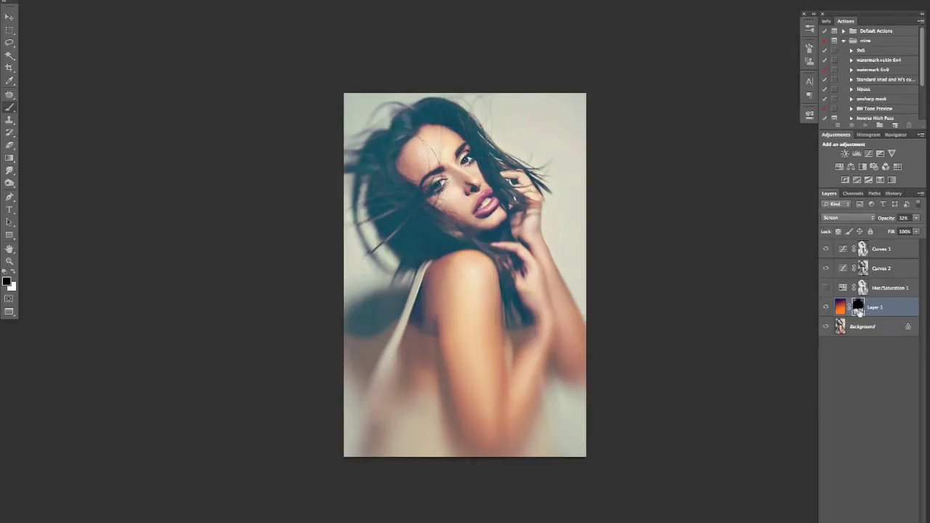
View Layer 1's mask on its own, undo the black painting on it and return to the photo
alt+click(858, 309)
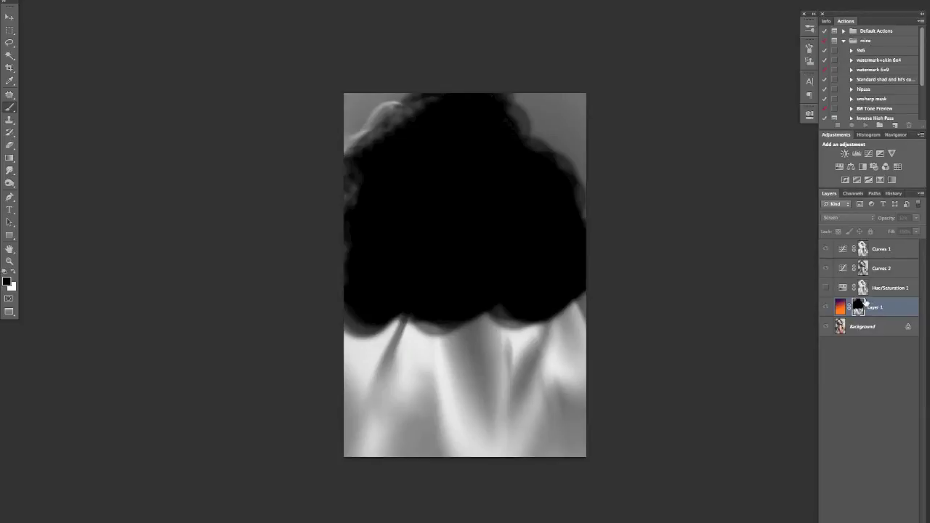
key(ctrl+v)
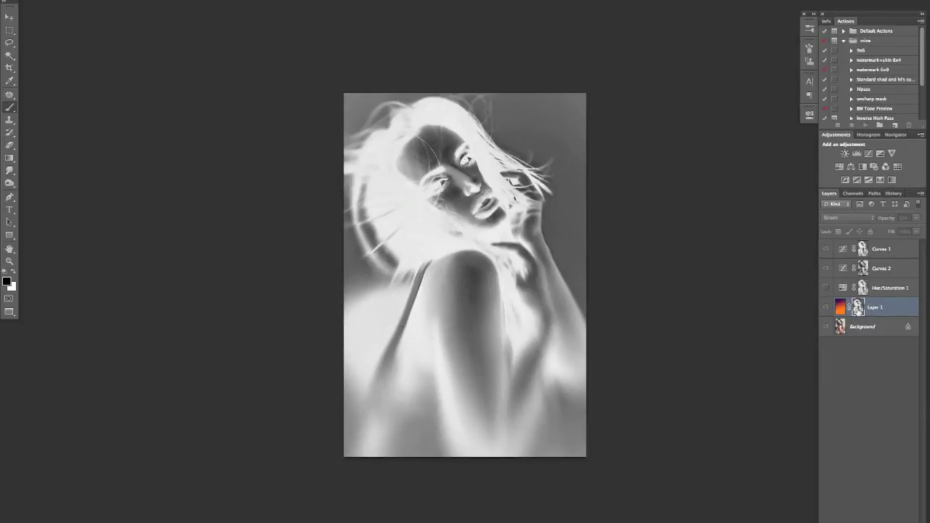
alt+click(859, 309)
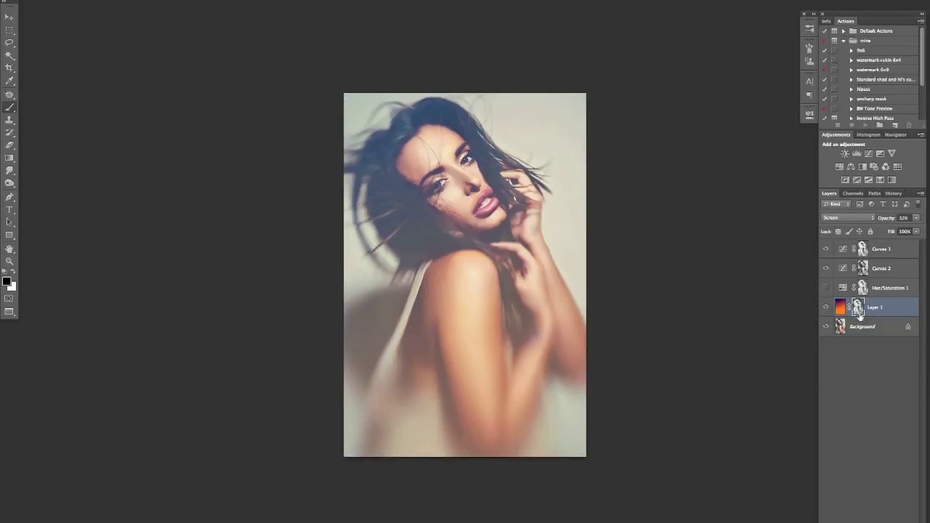
Put Layer 1 into a group of its own and add a white mask to that group
drag(859, 311, 893, 503)
key(ctrl+g)
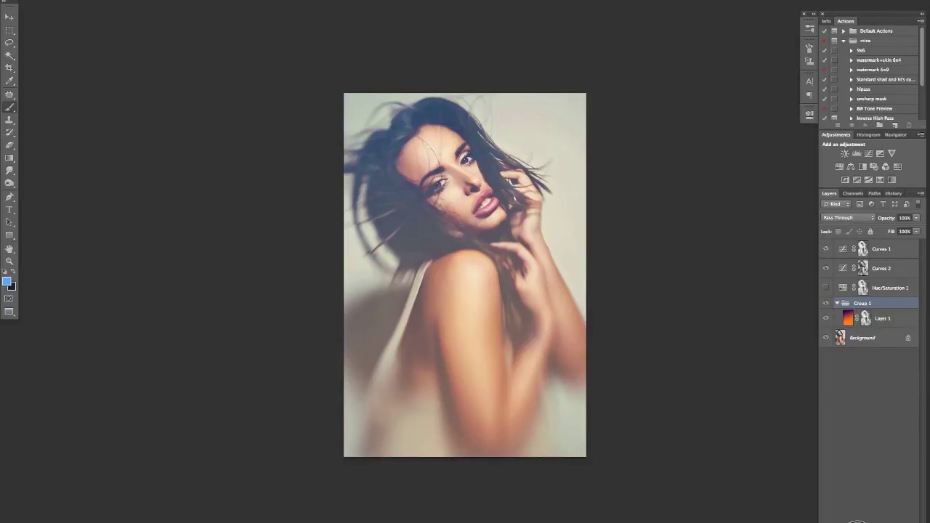
click(858, 521)
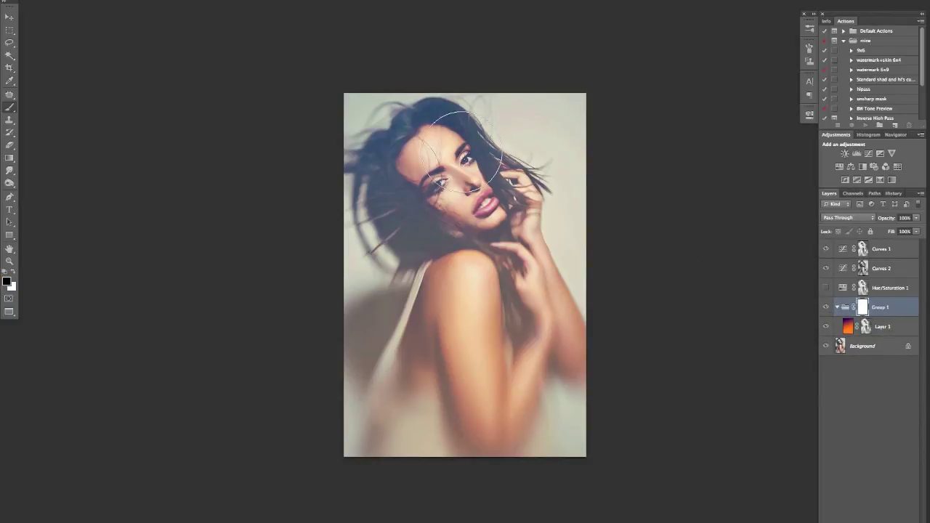
Soften the brush and paint black over the hair around the face on Group 1's mask
right_click(538, 175)
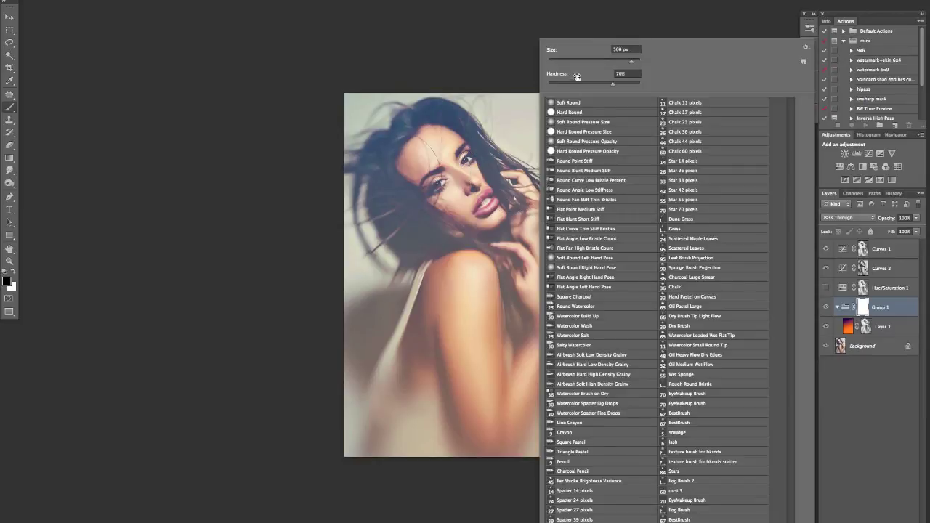
key(Return)
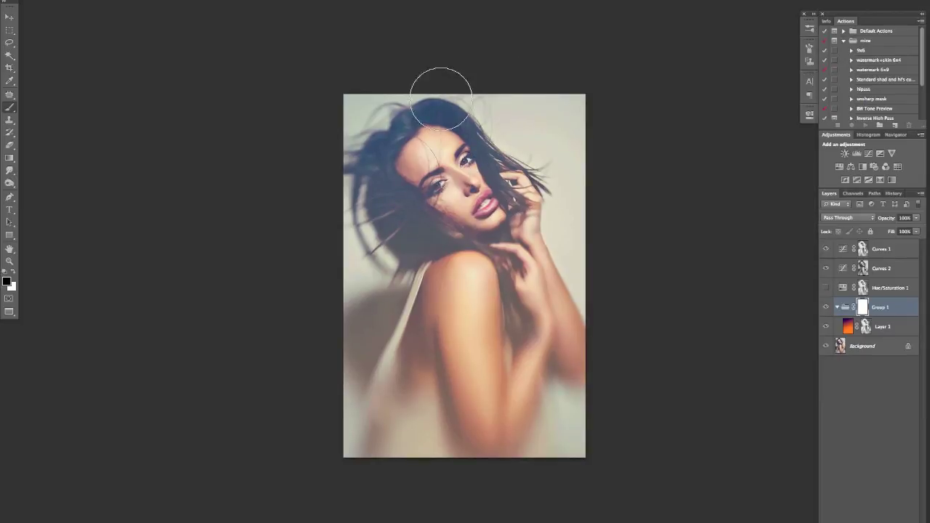
mouse_move(397, 106)
mouse_down()
mouse_move(487, 139)
mouse_move(501, 179)
mouse_move(444, 116)
mouse_up()
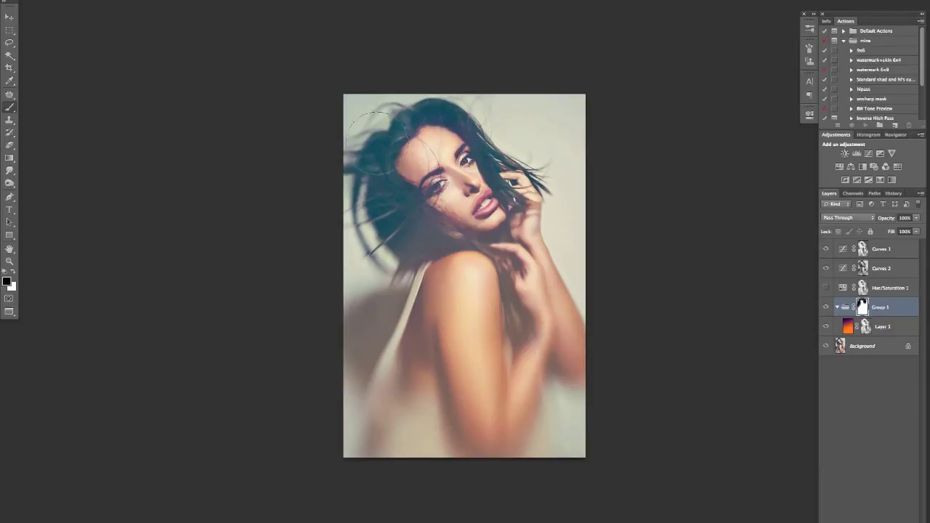
mouse_move(385, 218)
mouse_down()
mouse_move(392, 255)
mouse_move(482, 94)
mouse_move(512, 247)
mouse_move(399, 240)
mouse_move(381, 164)
mouse_up()
key(bracketright)
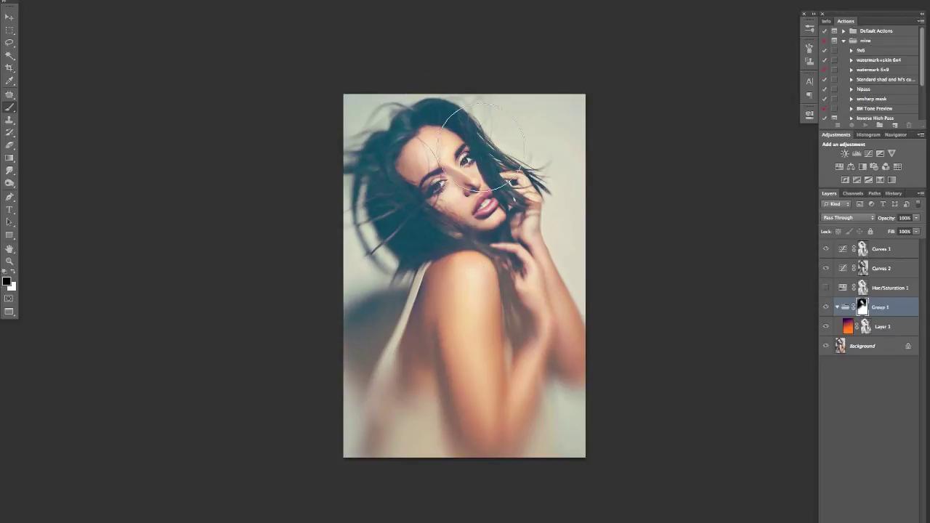
Compare the photo with and without Group 1 and examine the group's painted mask on its own
click(826, 308)
click(826, 308)
click(827, 308)
click(826, 308)
click(826, 308)
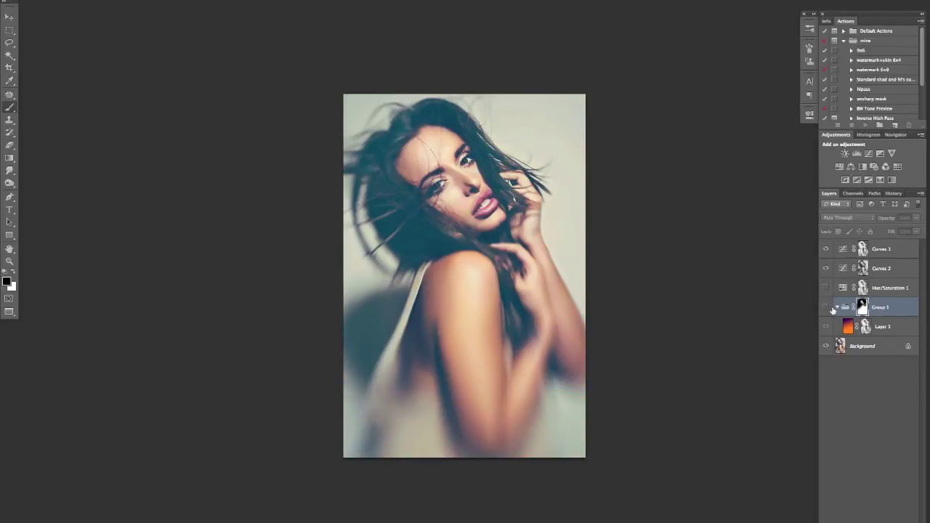
alt+click(862, 308)
alt+click(863, 308)
right_click(863, 309)
click(871, 308)
alt+click(863, 308)
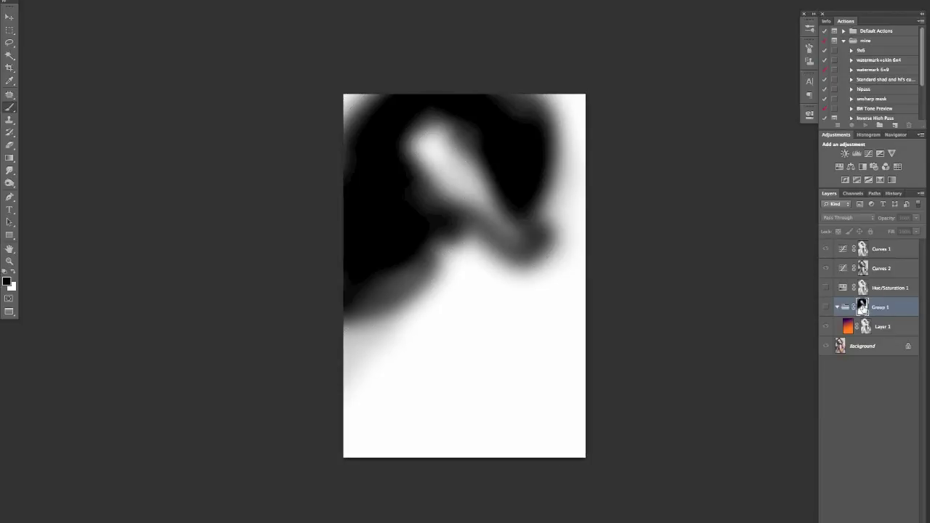
Disable Group 1's mask and make the group visible again
click(828, 308)
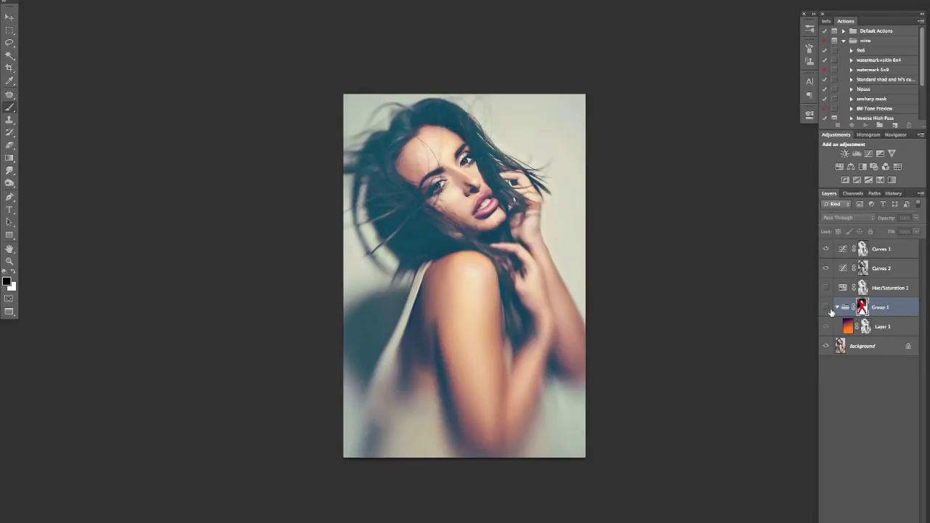
click(825, 307)
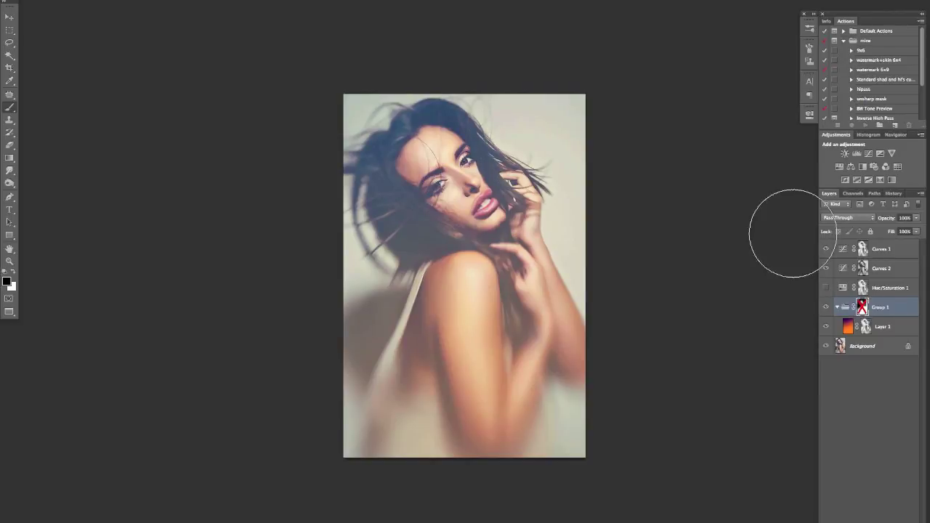
key(ctrl+plus)
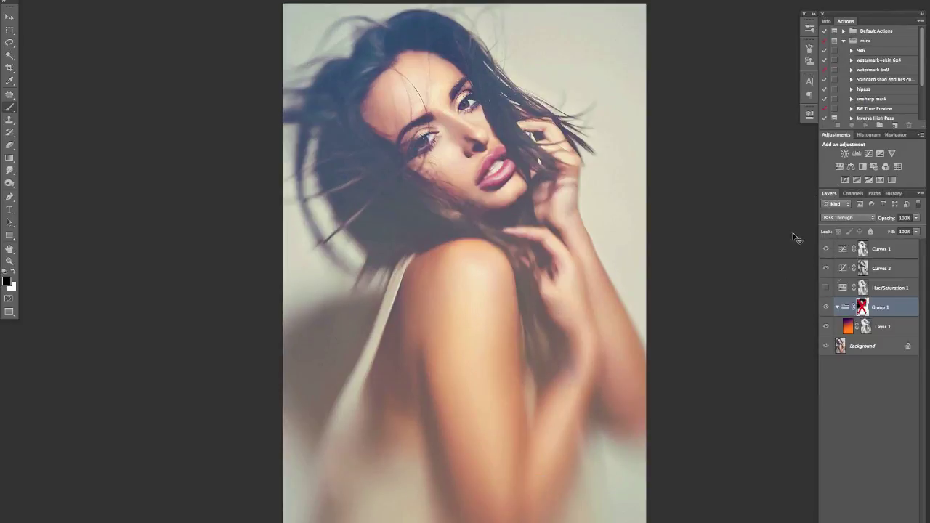